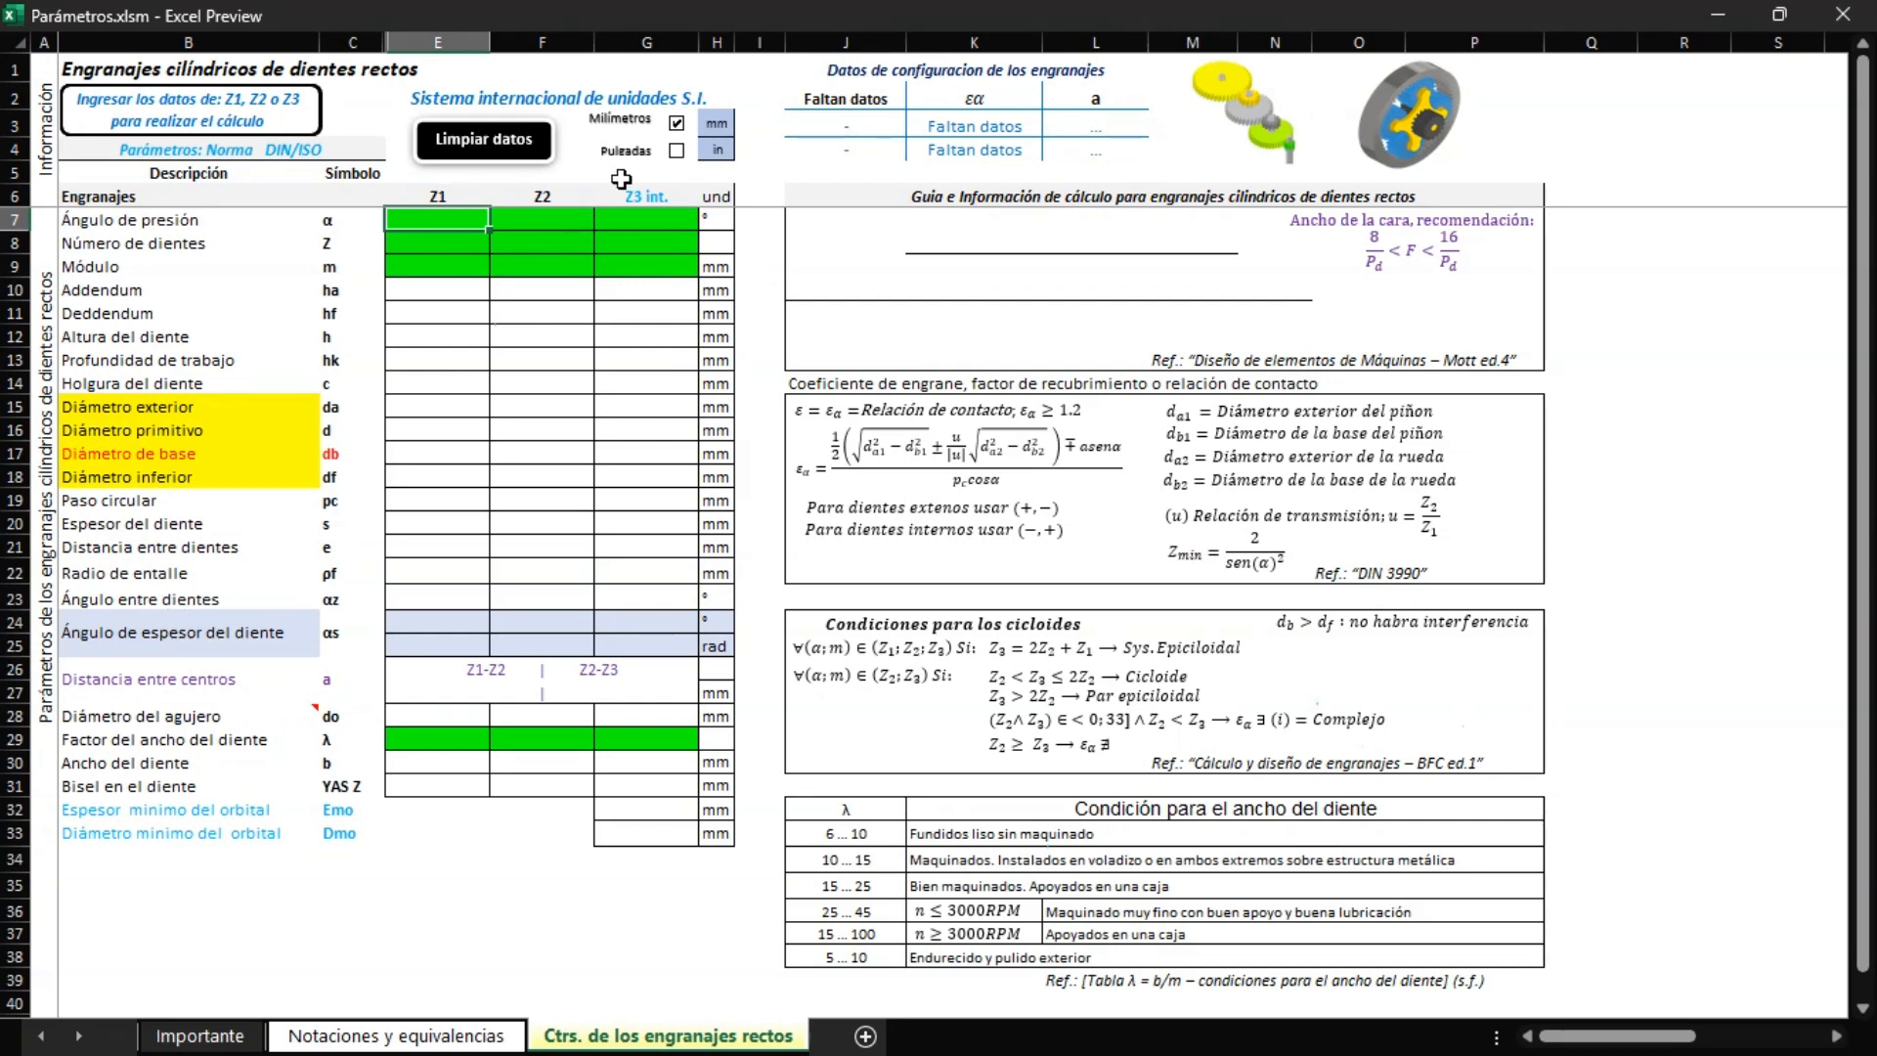
Step: Switch the gear calculation from millimetres to inches and clear the entered data
click(678, 125)
click(678, 152)
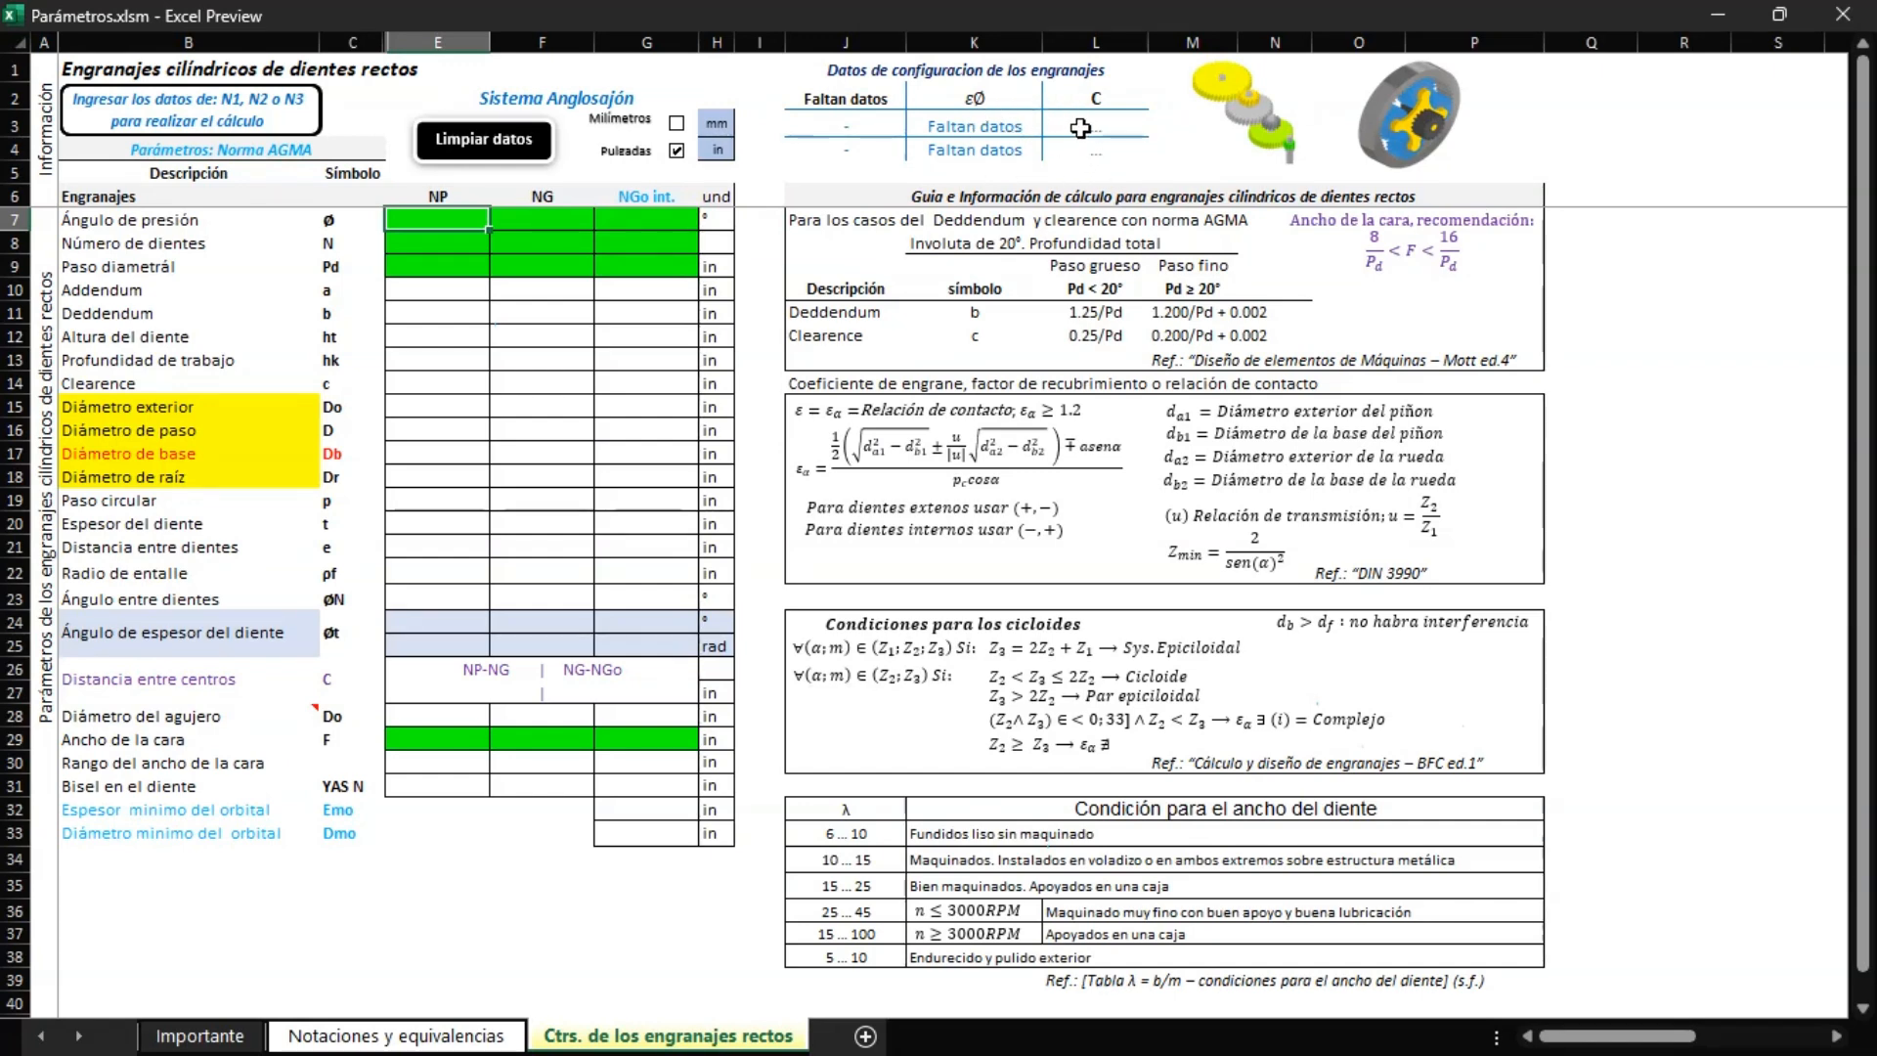
click(496, 153)
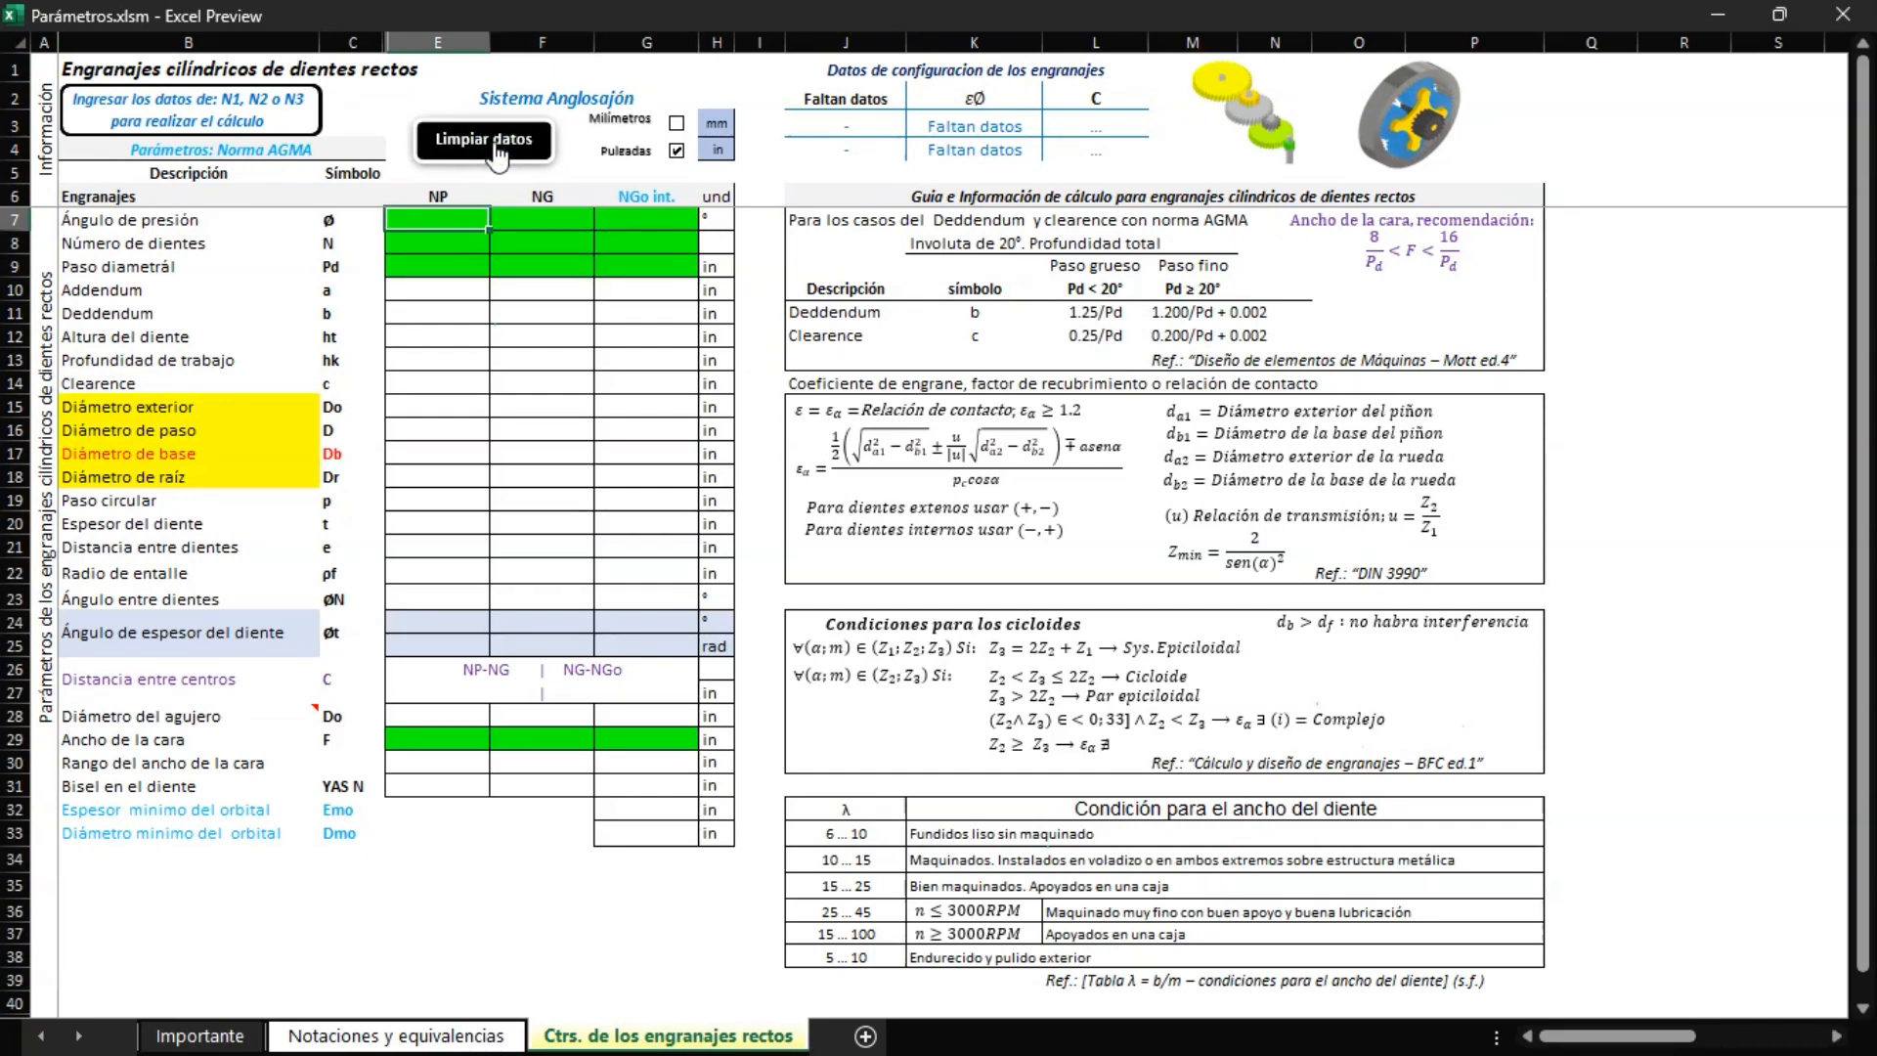
click(497, 153)
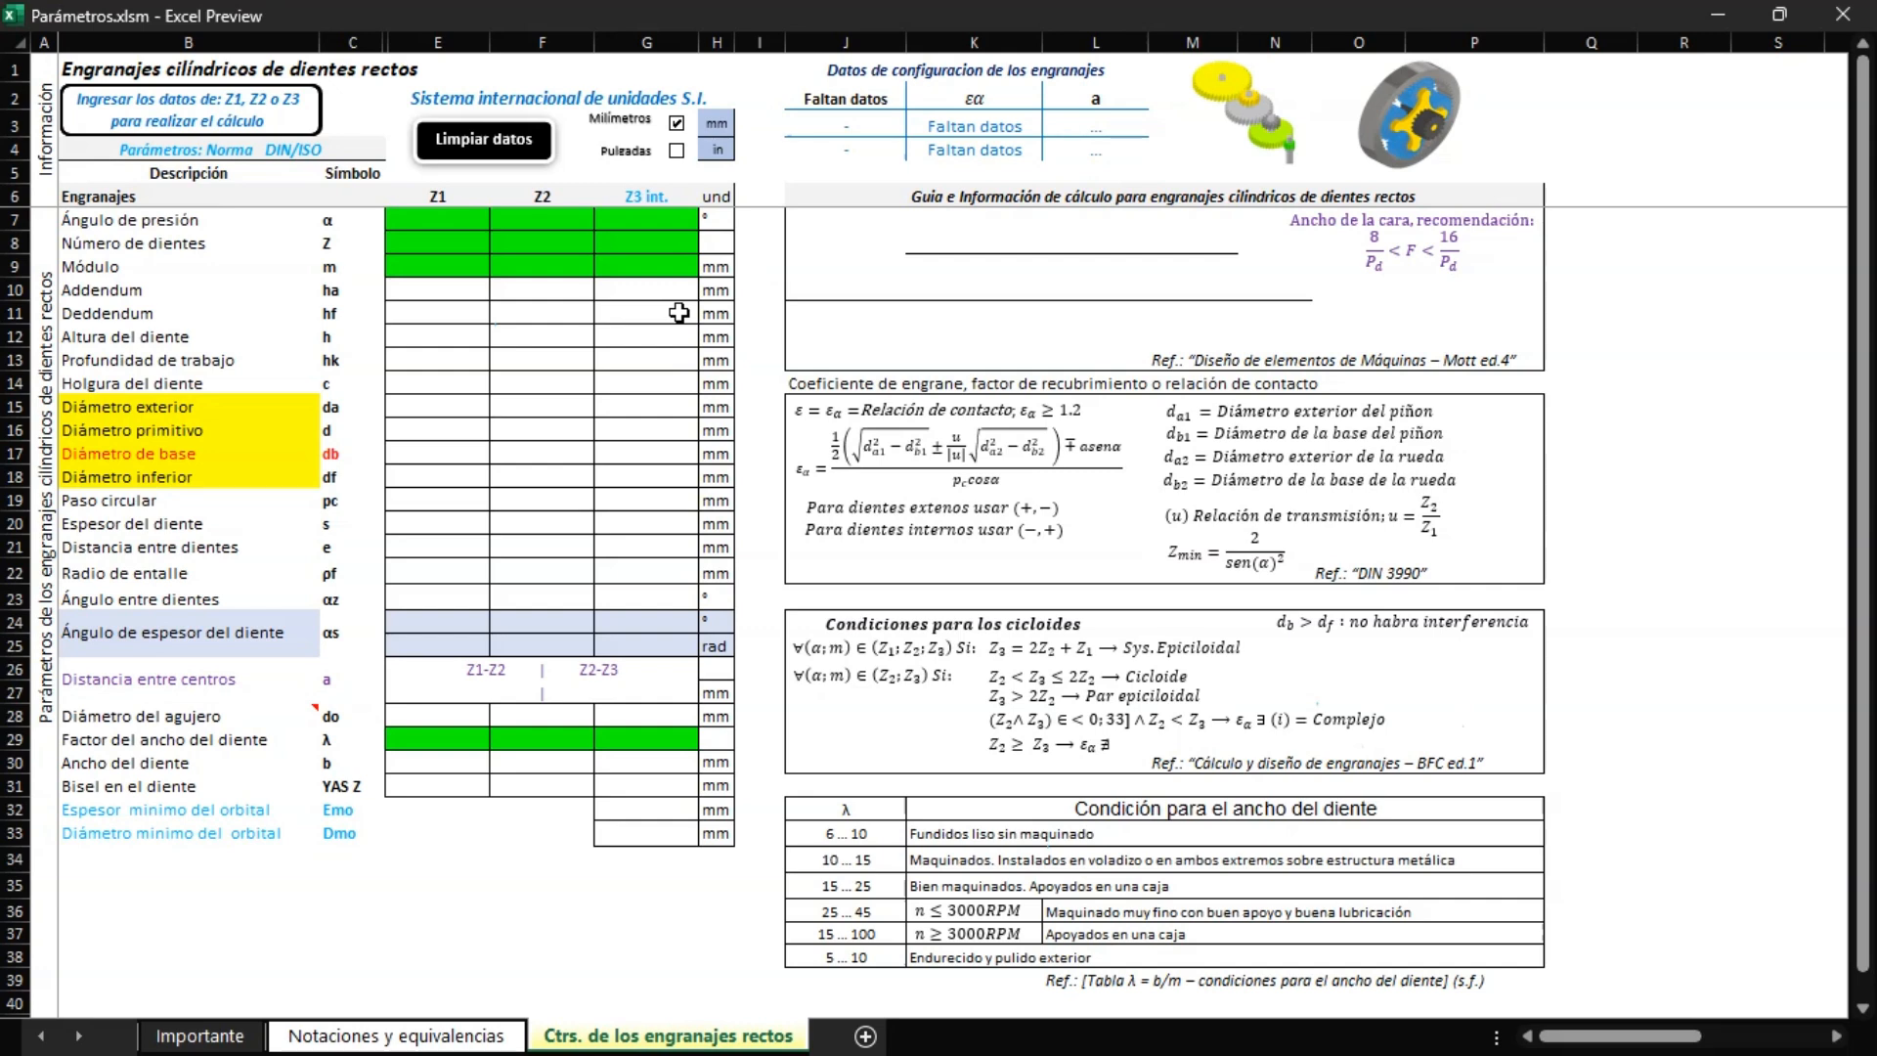
Step: Move the image with the customer's gear request from the far columns to beside the gear parameter table
drag(1642, 1046, 1721, 1045)
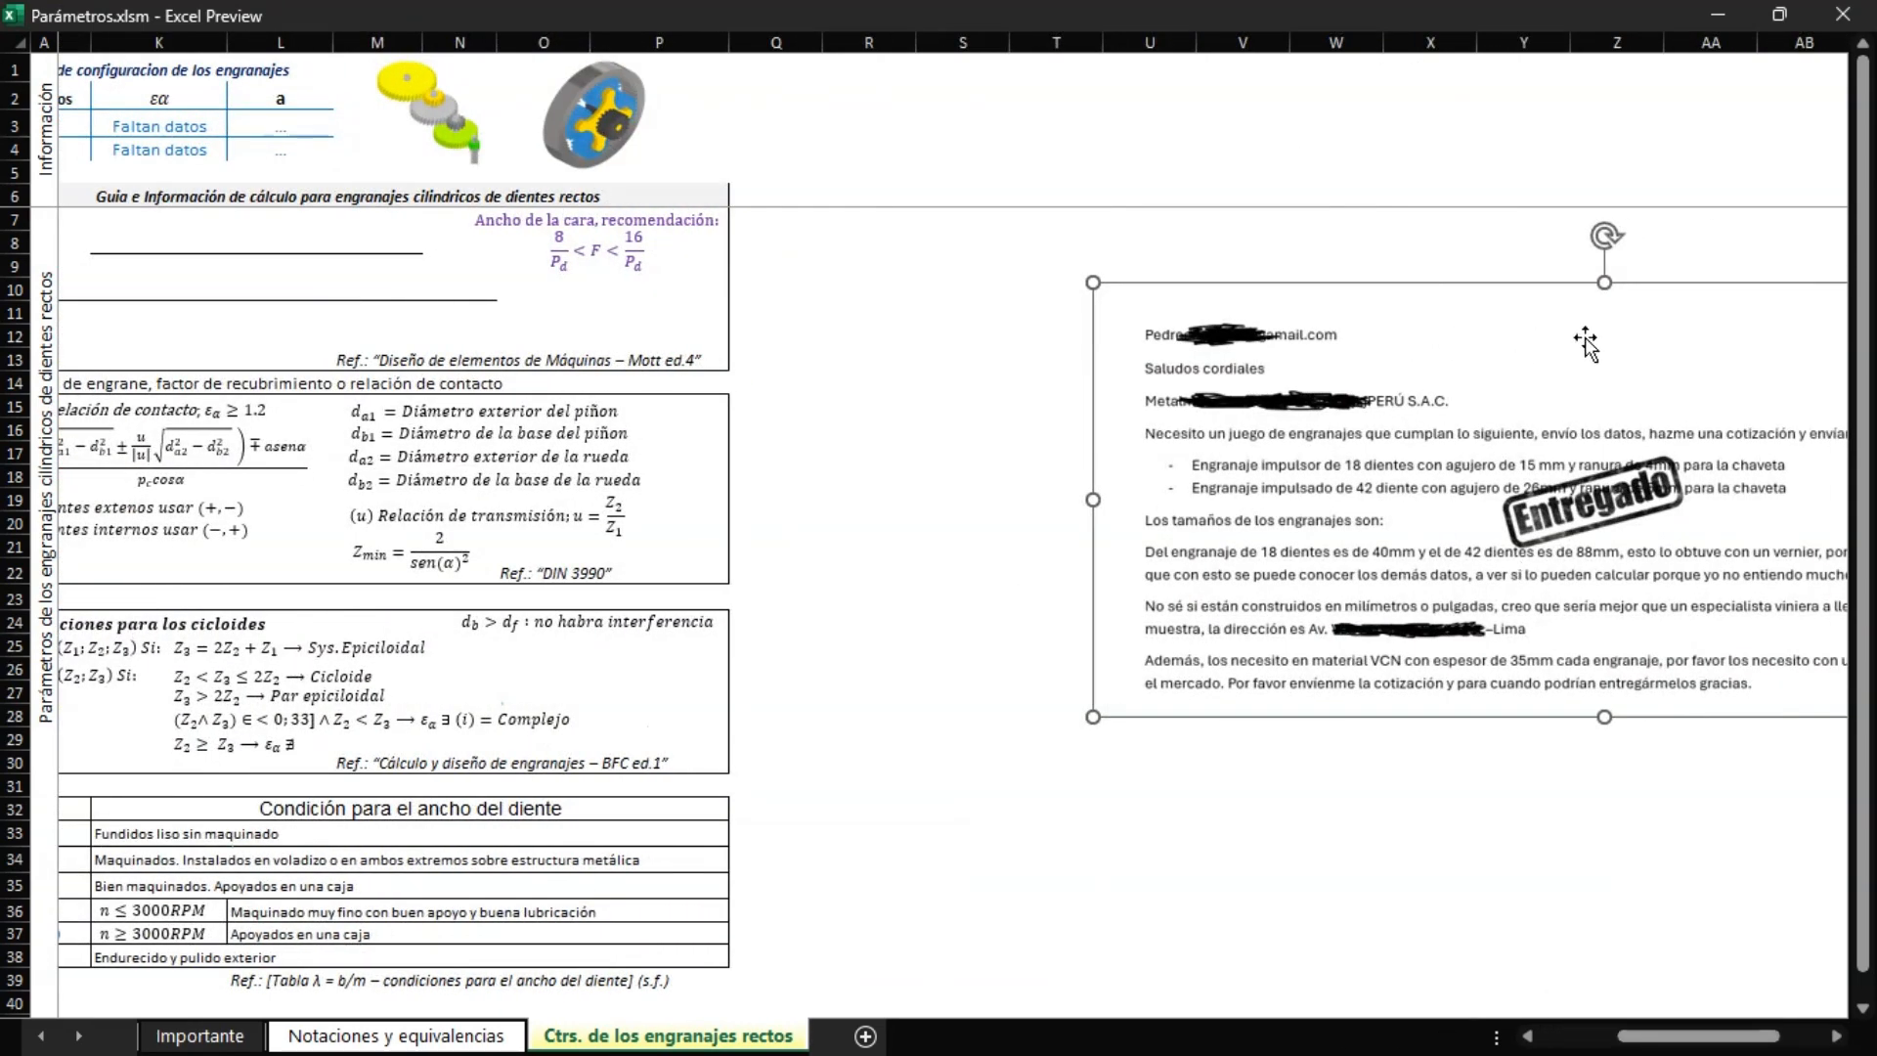
drag(1588, 337, 571, 324)
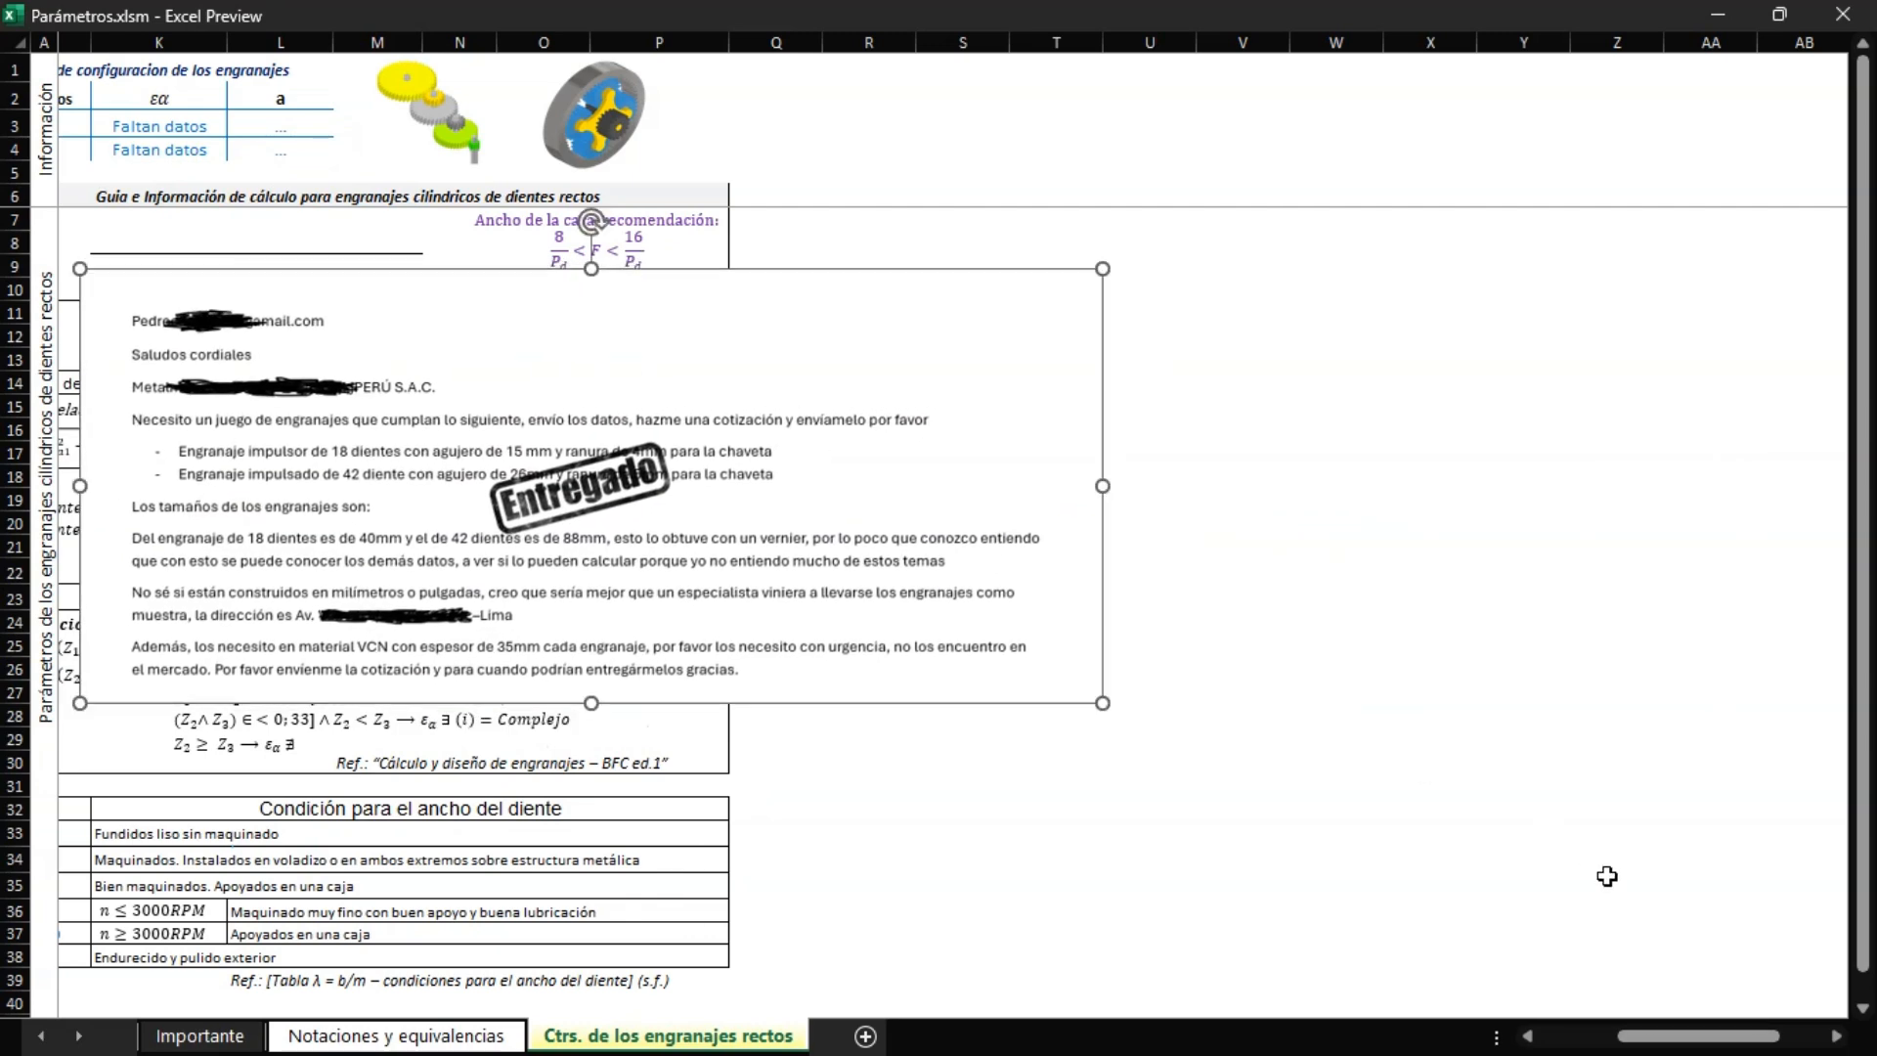
drag(1701, 1036, 1637, 1042)
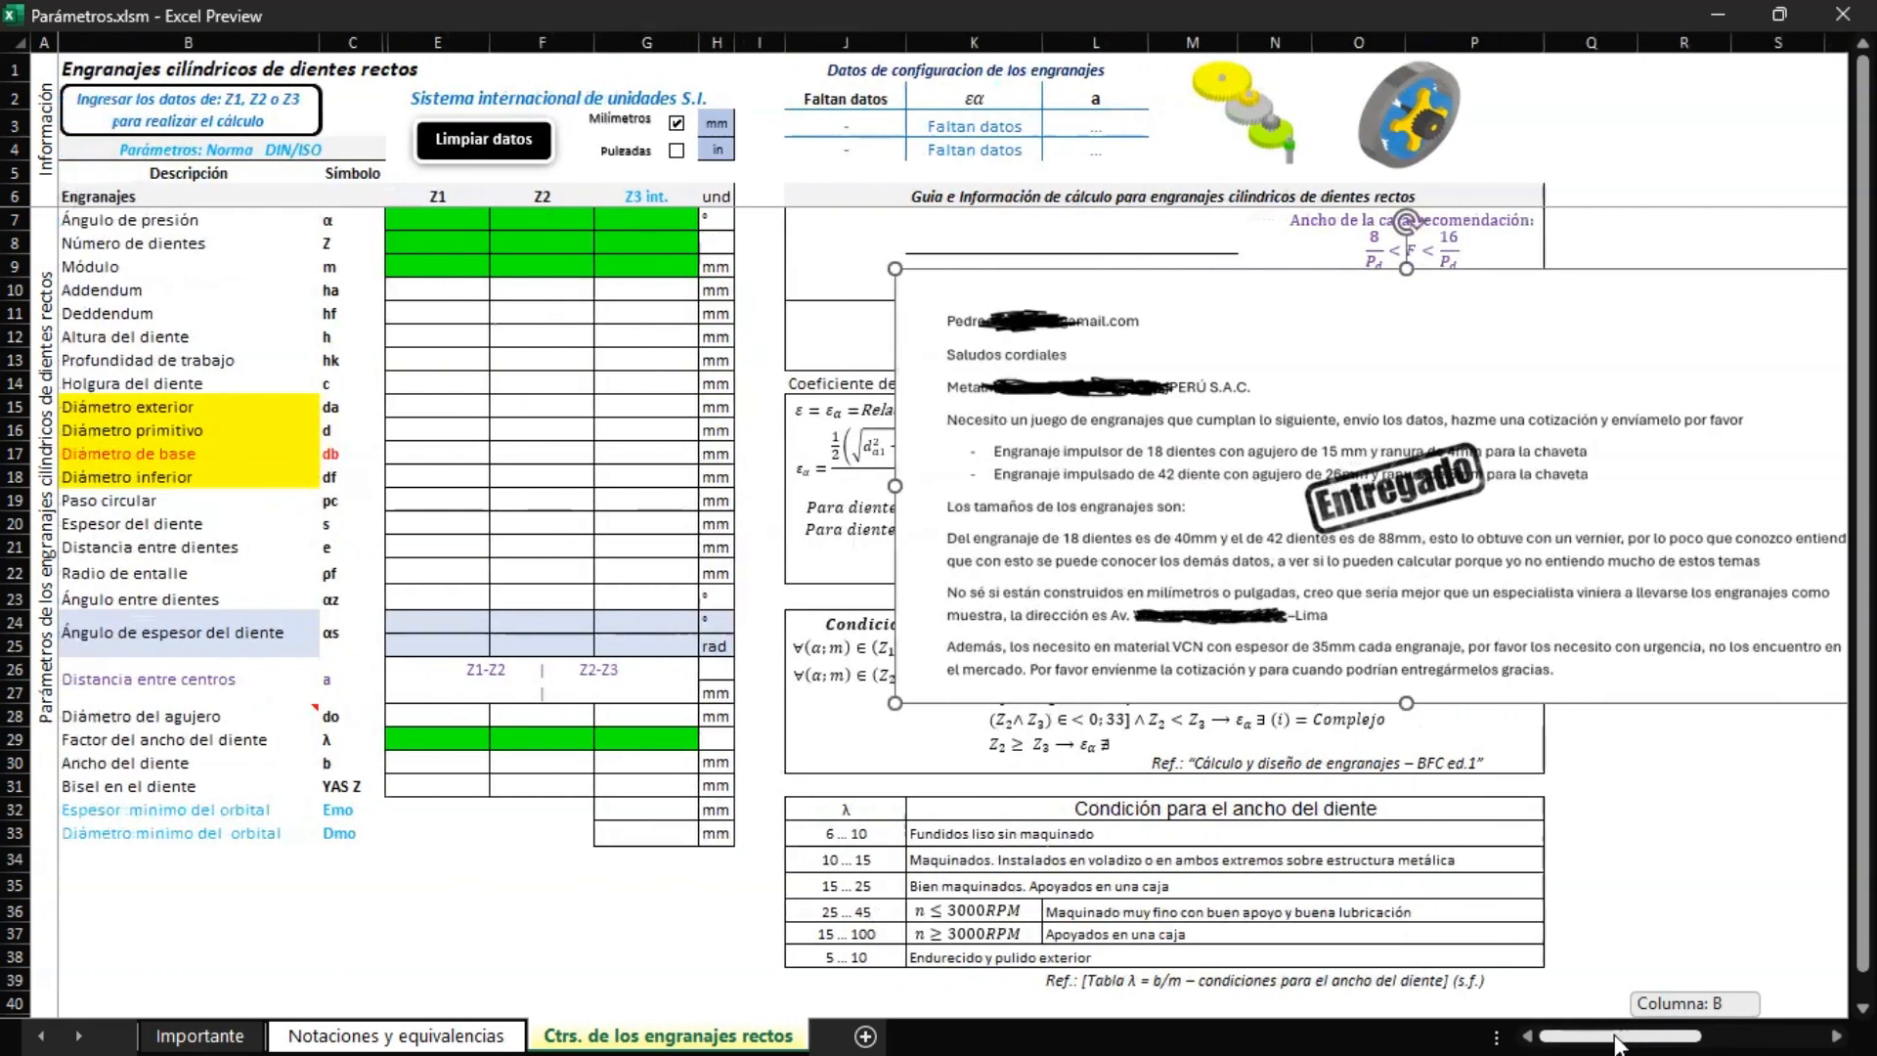
drag(1422, 349, 1273, 342)
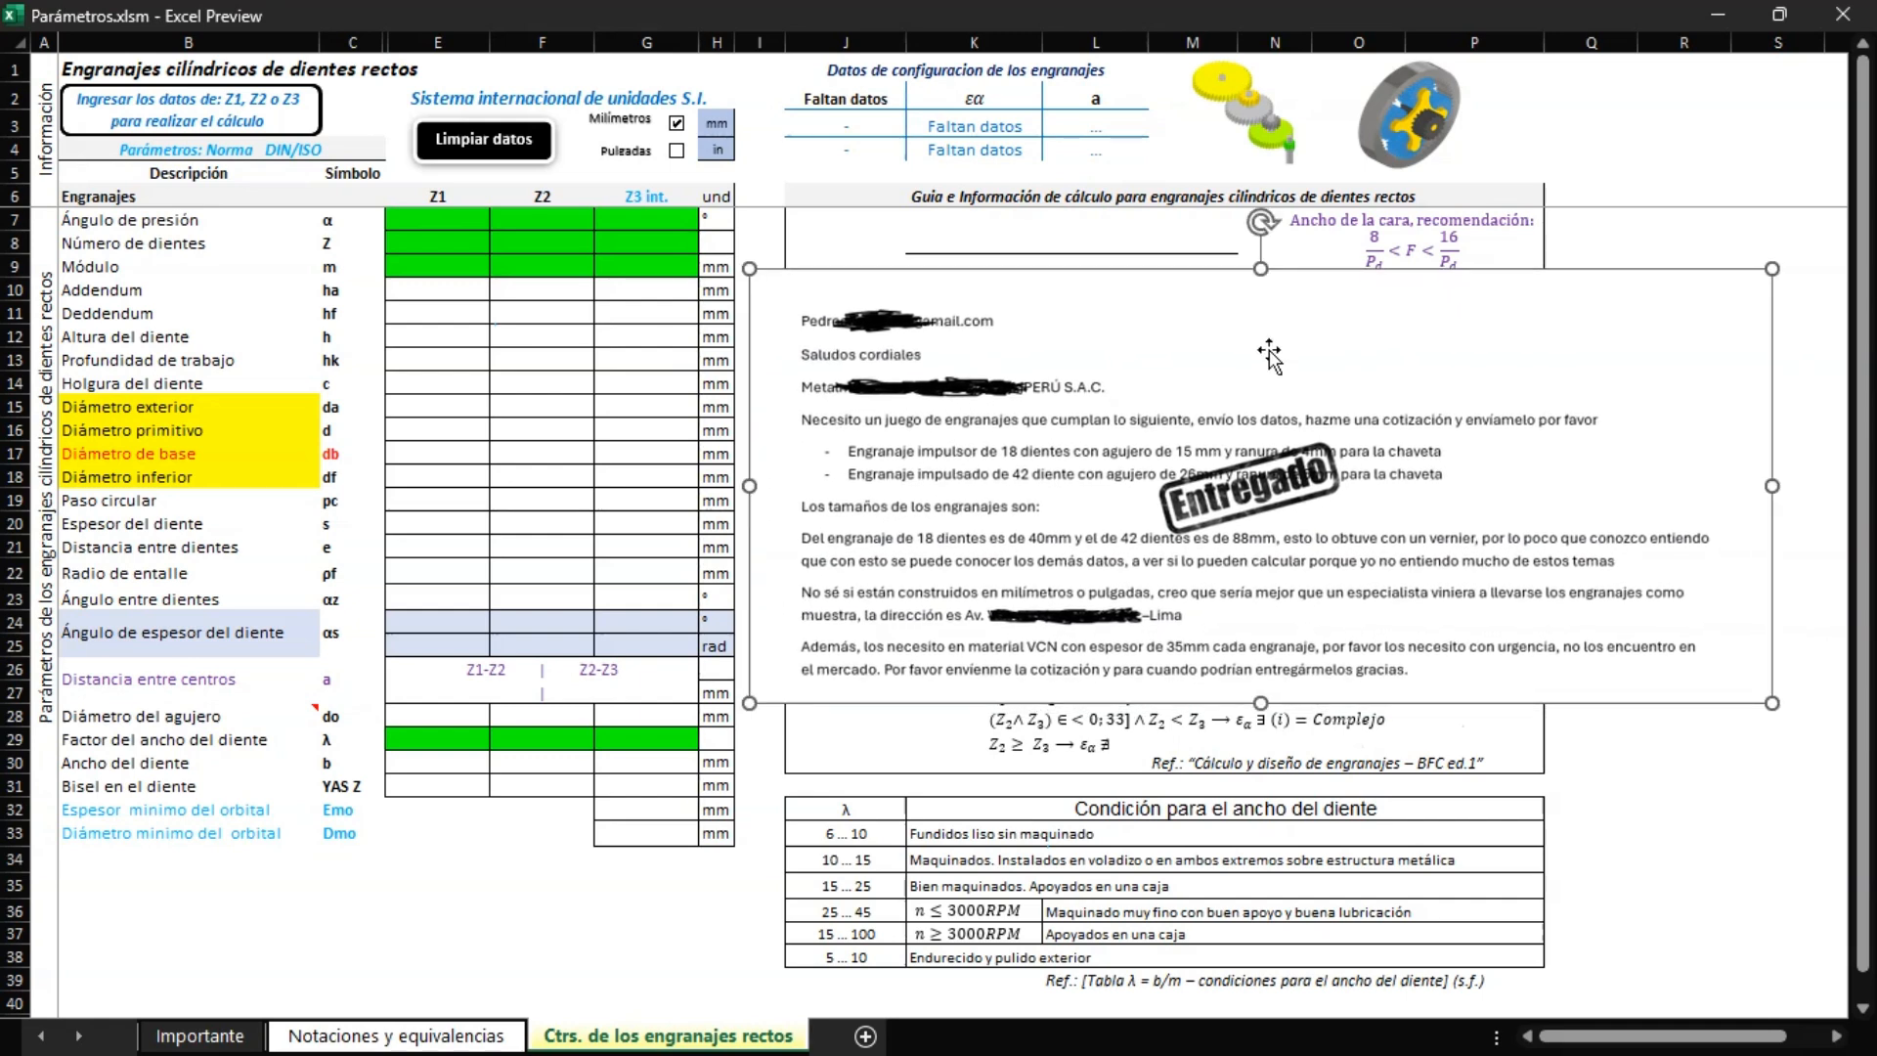
key(Escape)
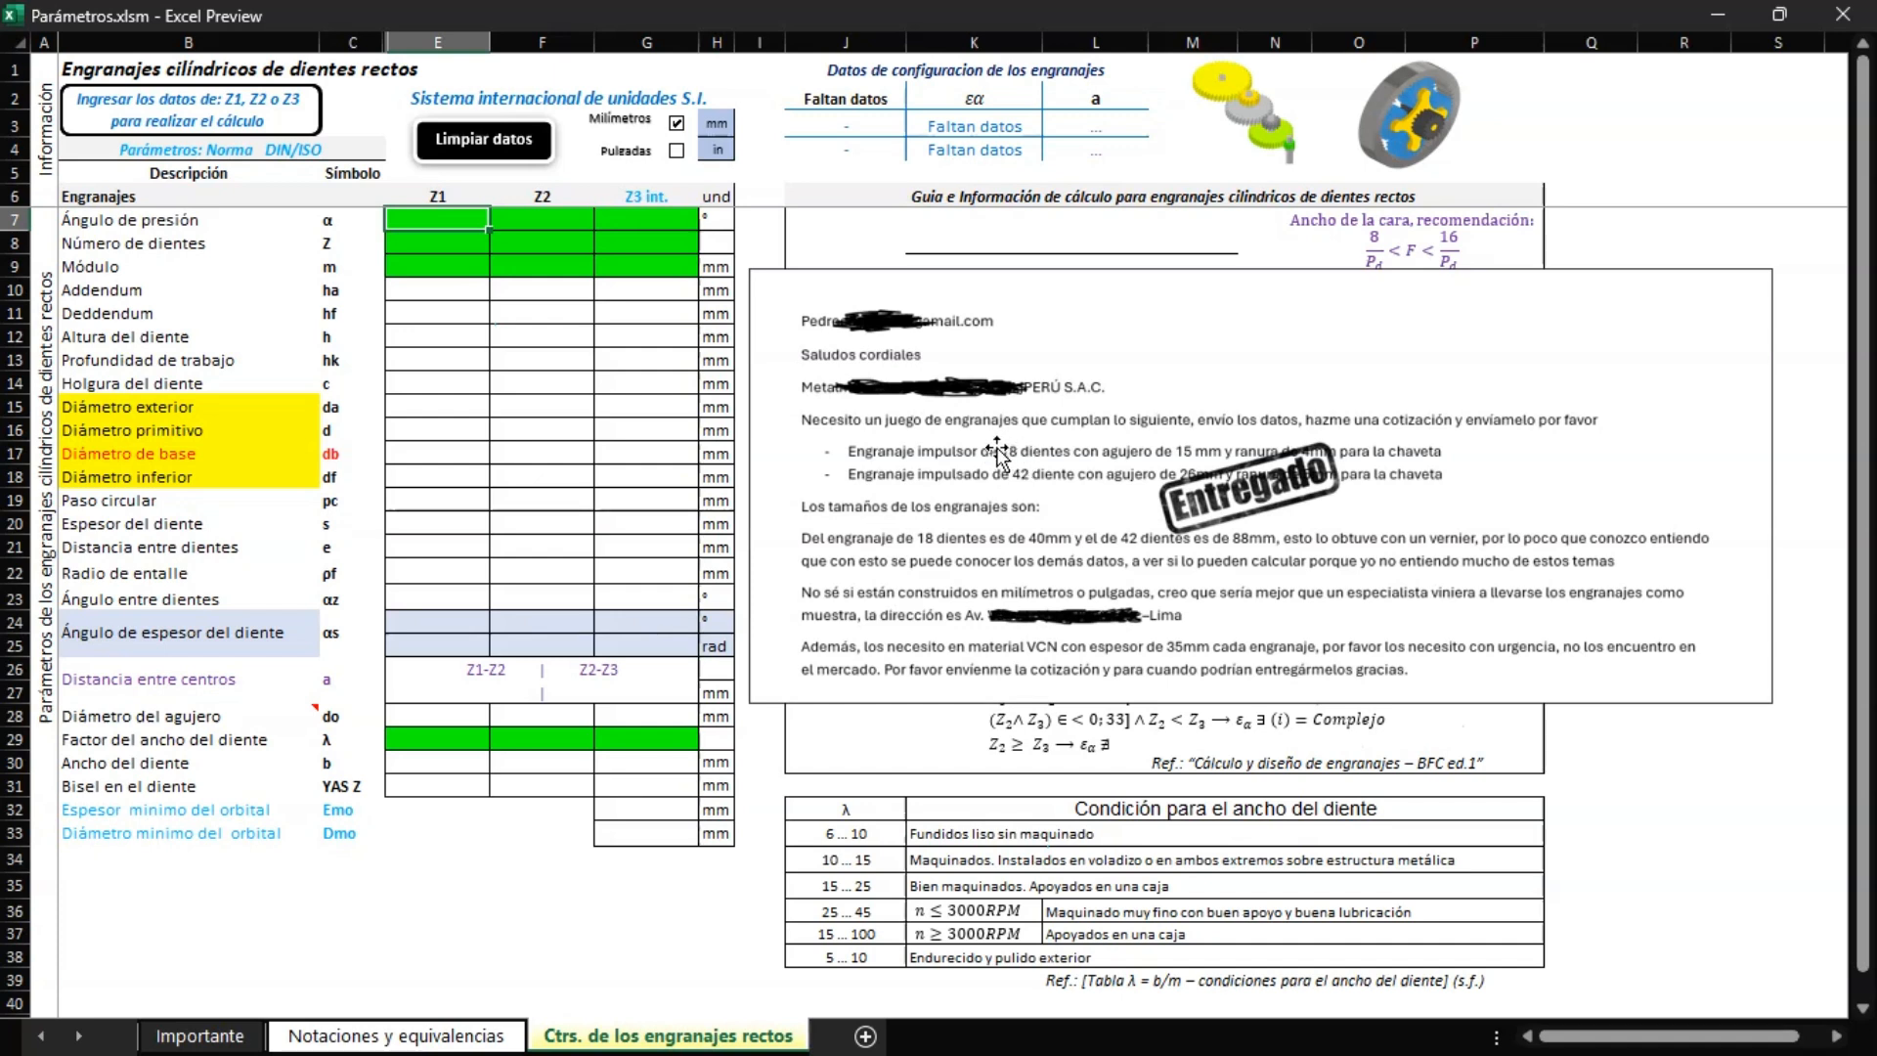
Step: Enter 18 as gear Z1's number of teeth, and turn the inches option on and off again
click(472, 244)
text(18)
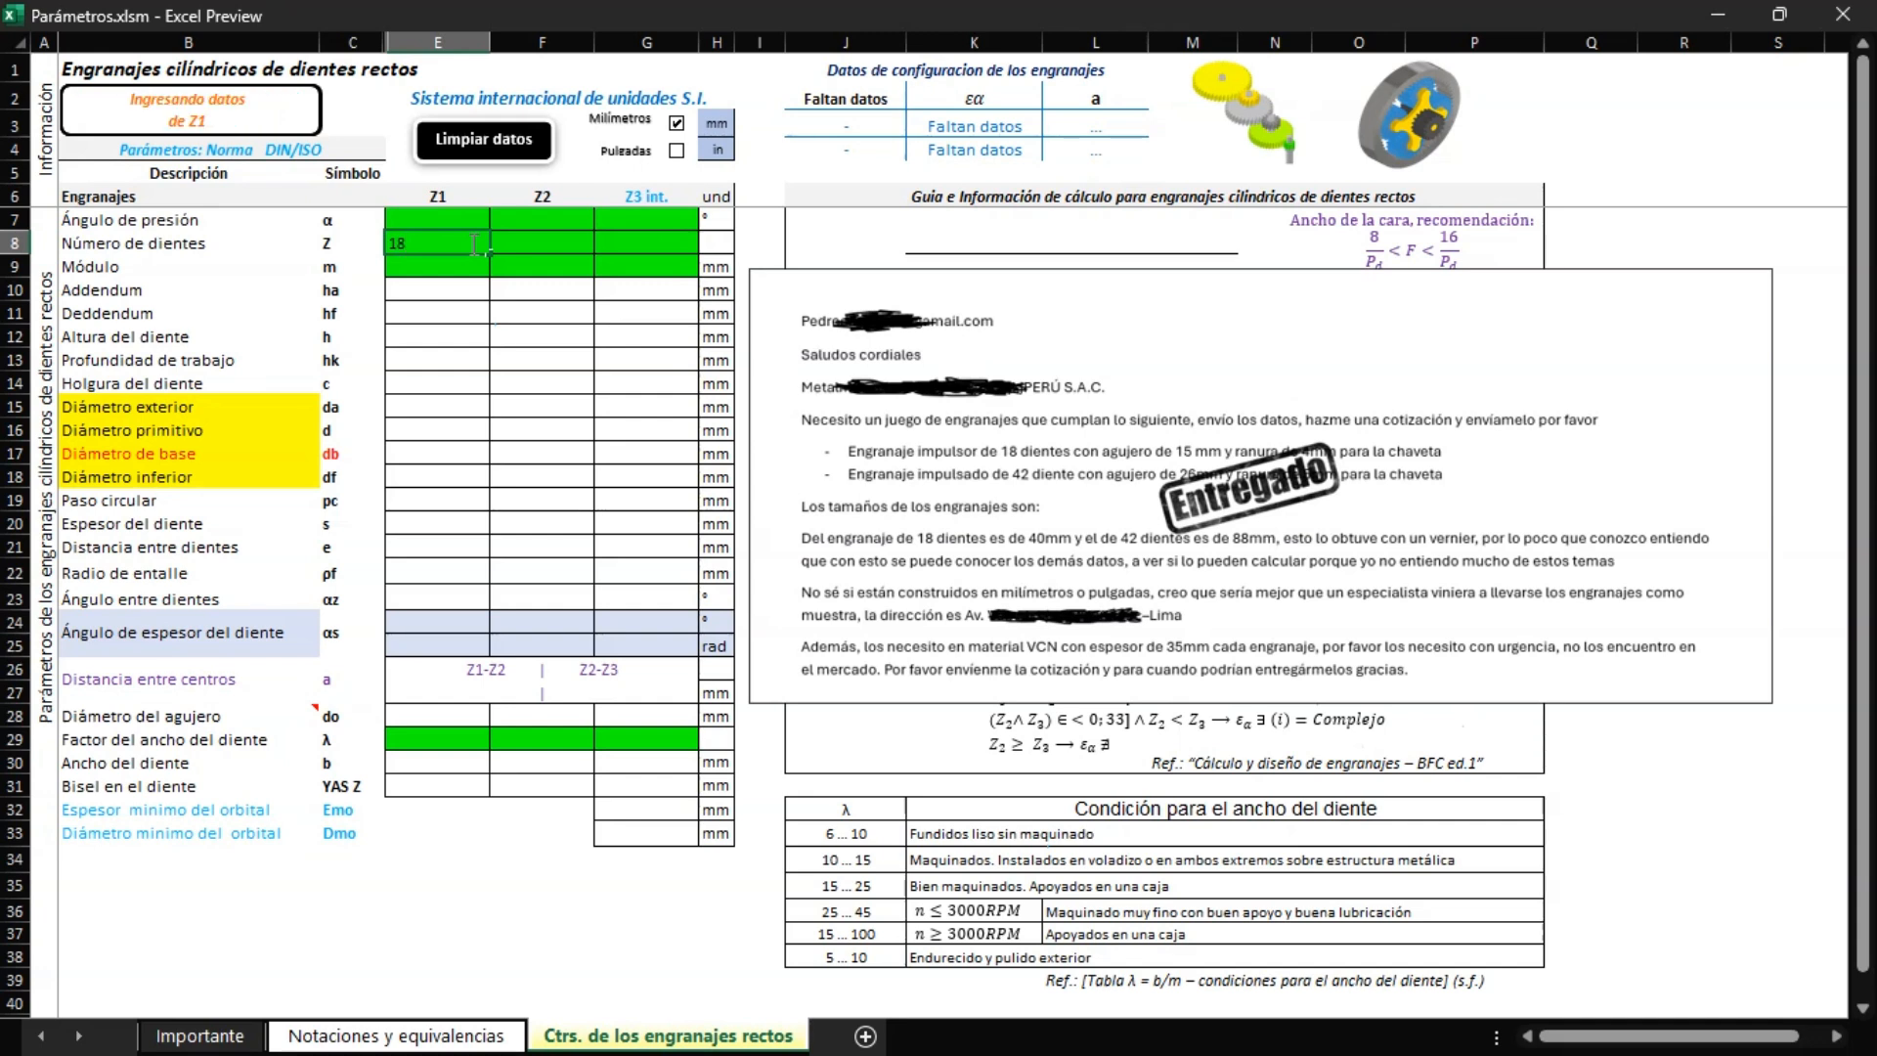
key(Return)
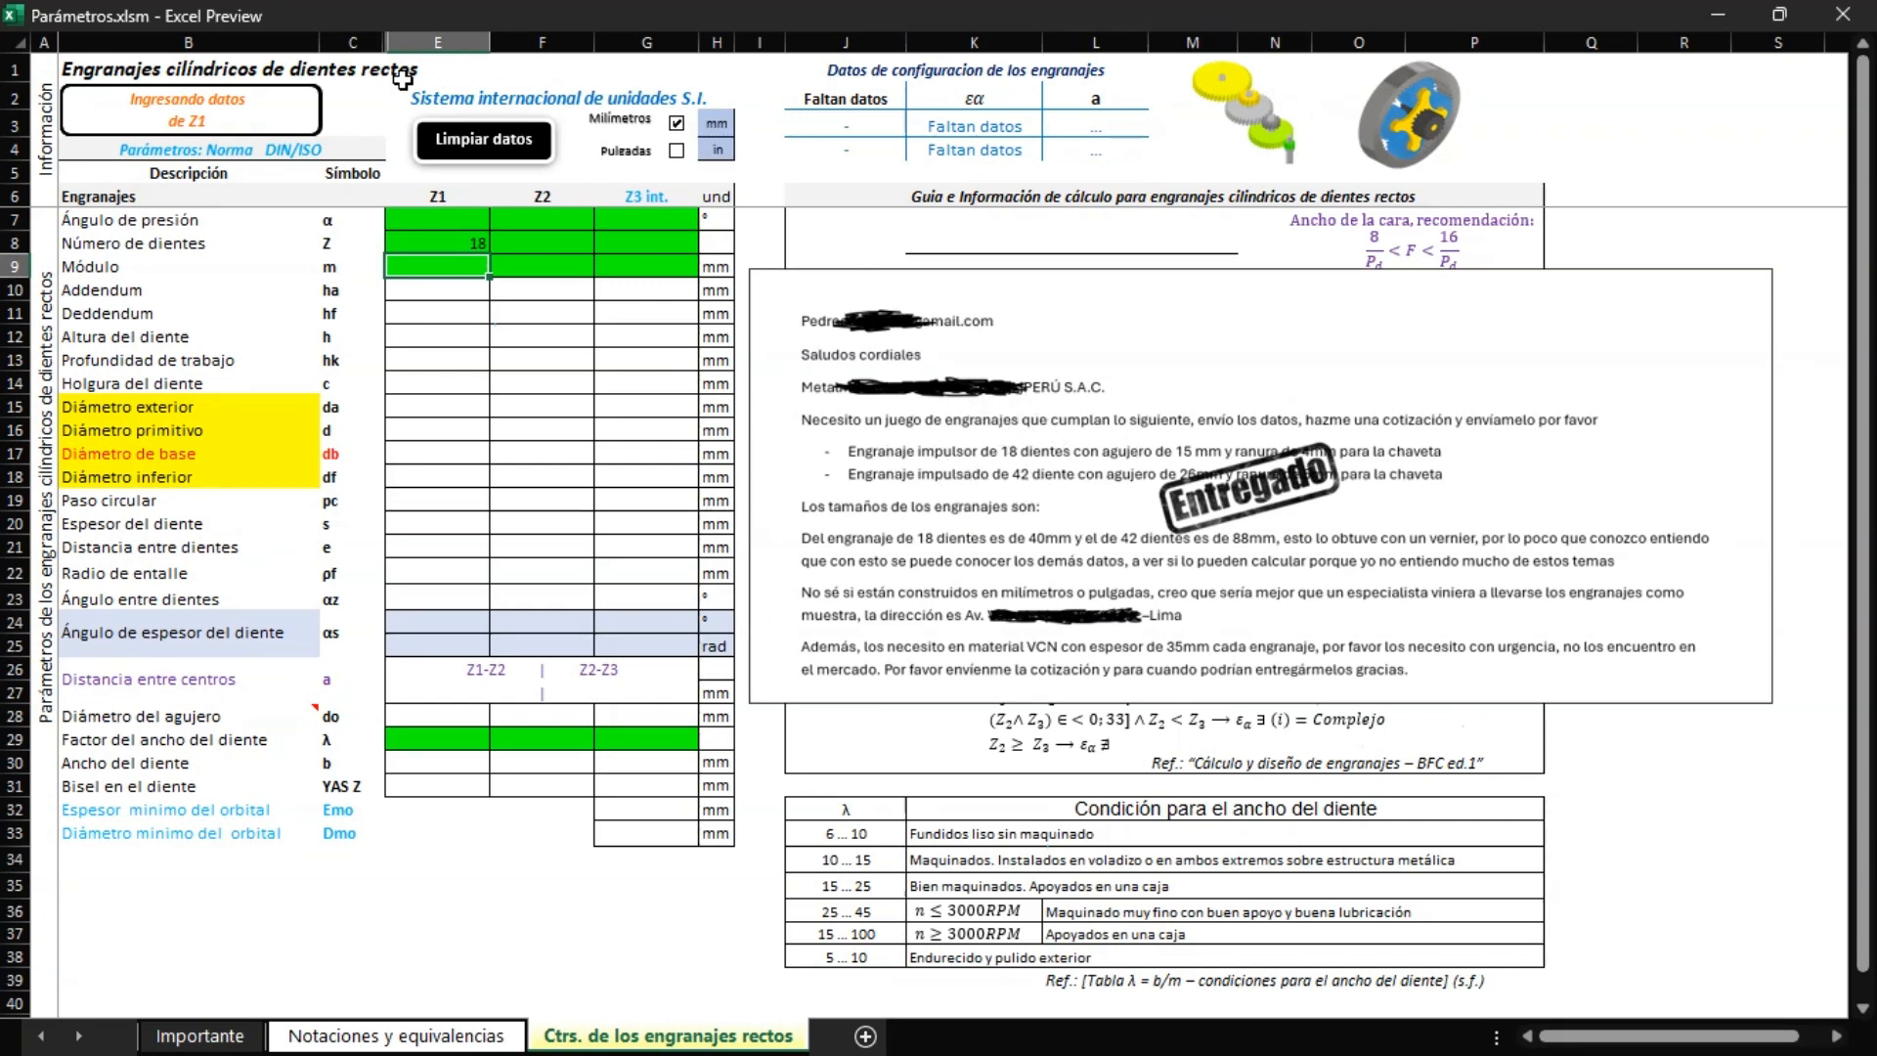
click(676, 151)
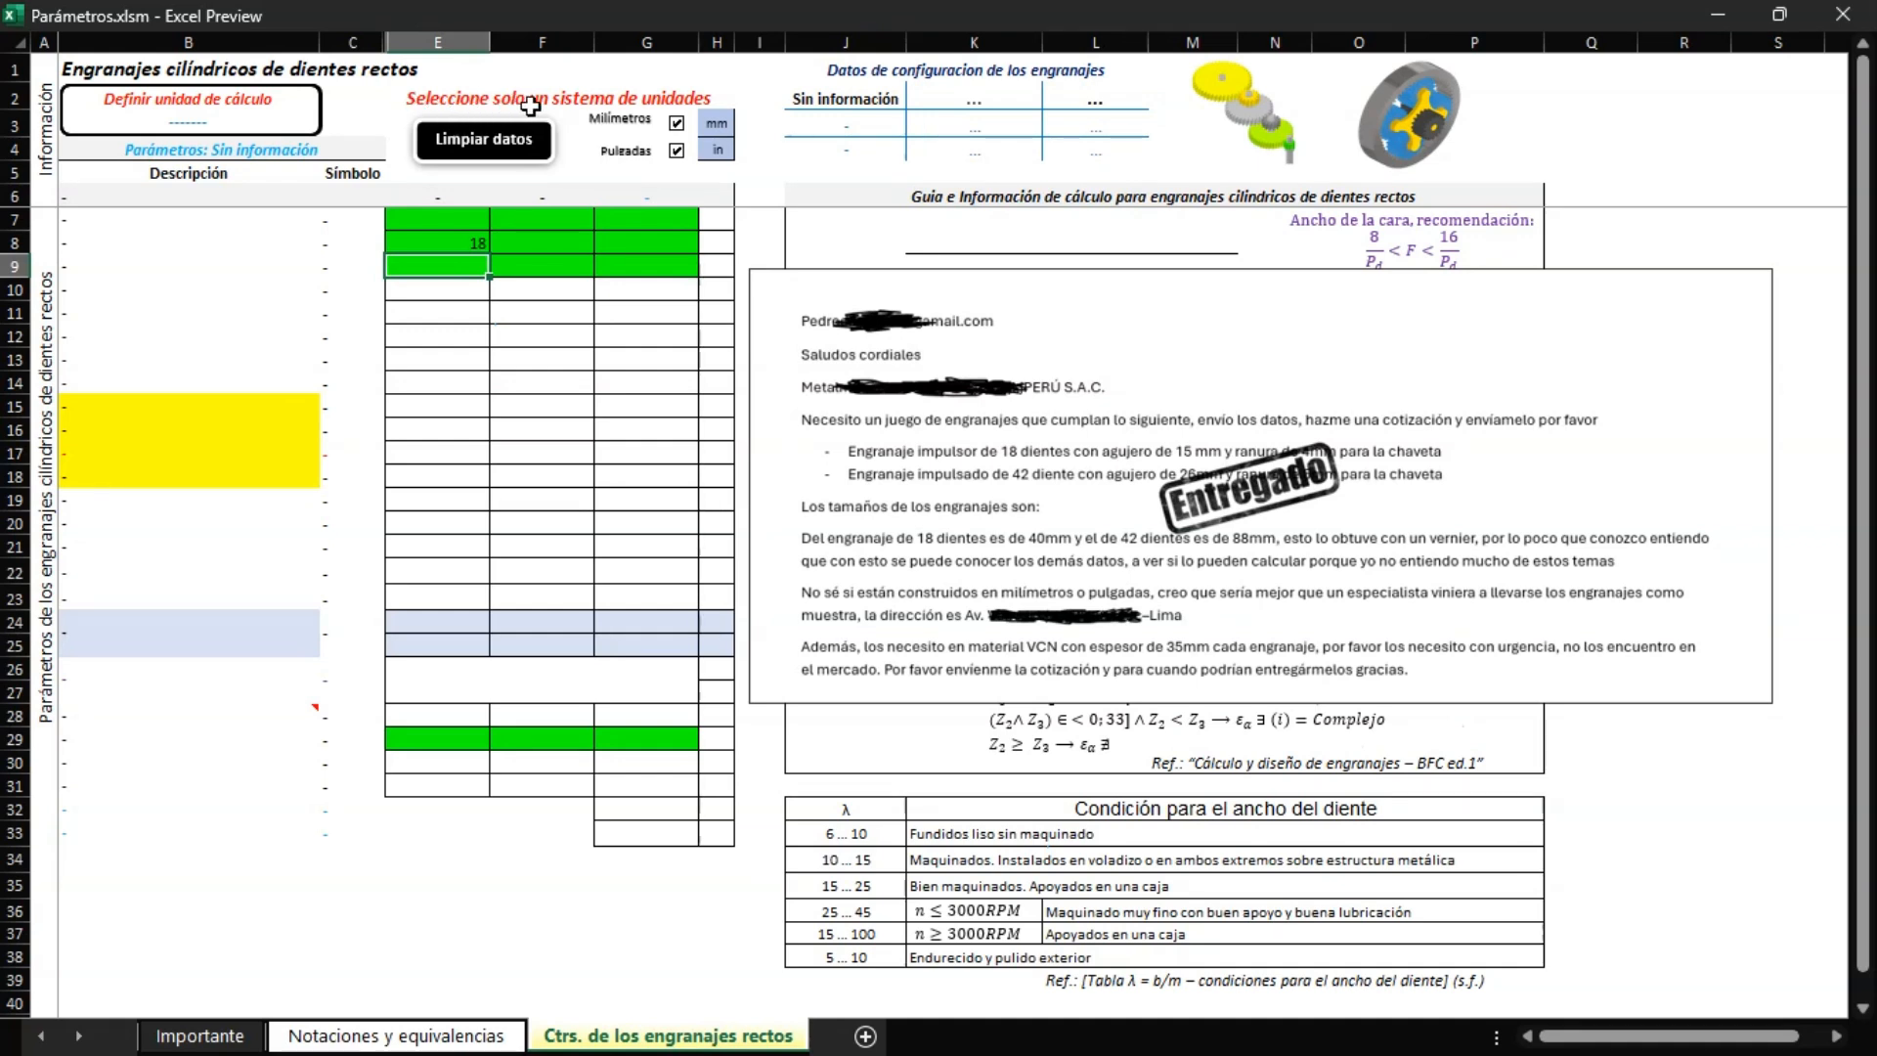
click(677, 154)
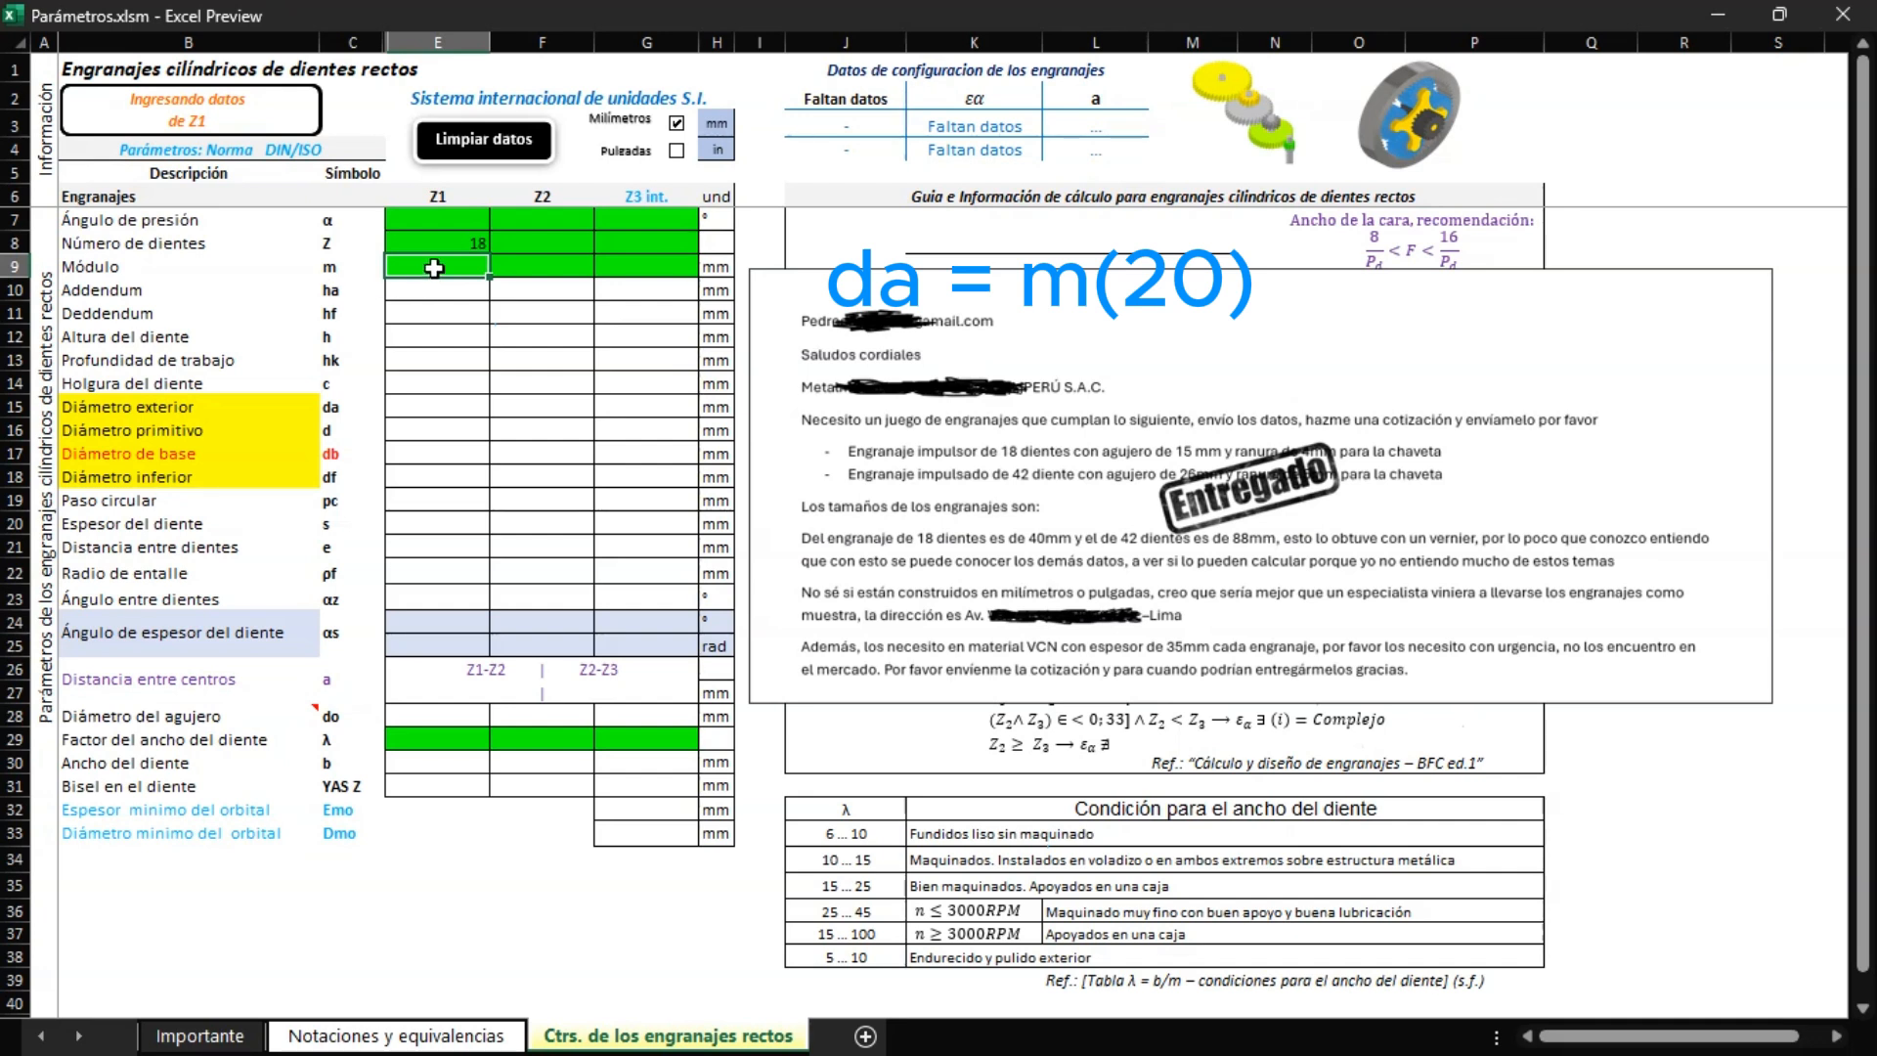
Step: Set gear Z1's module to 2 mm and its pressure angle to 20°
text(2)
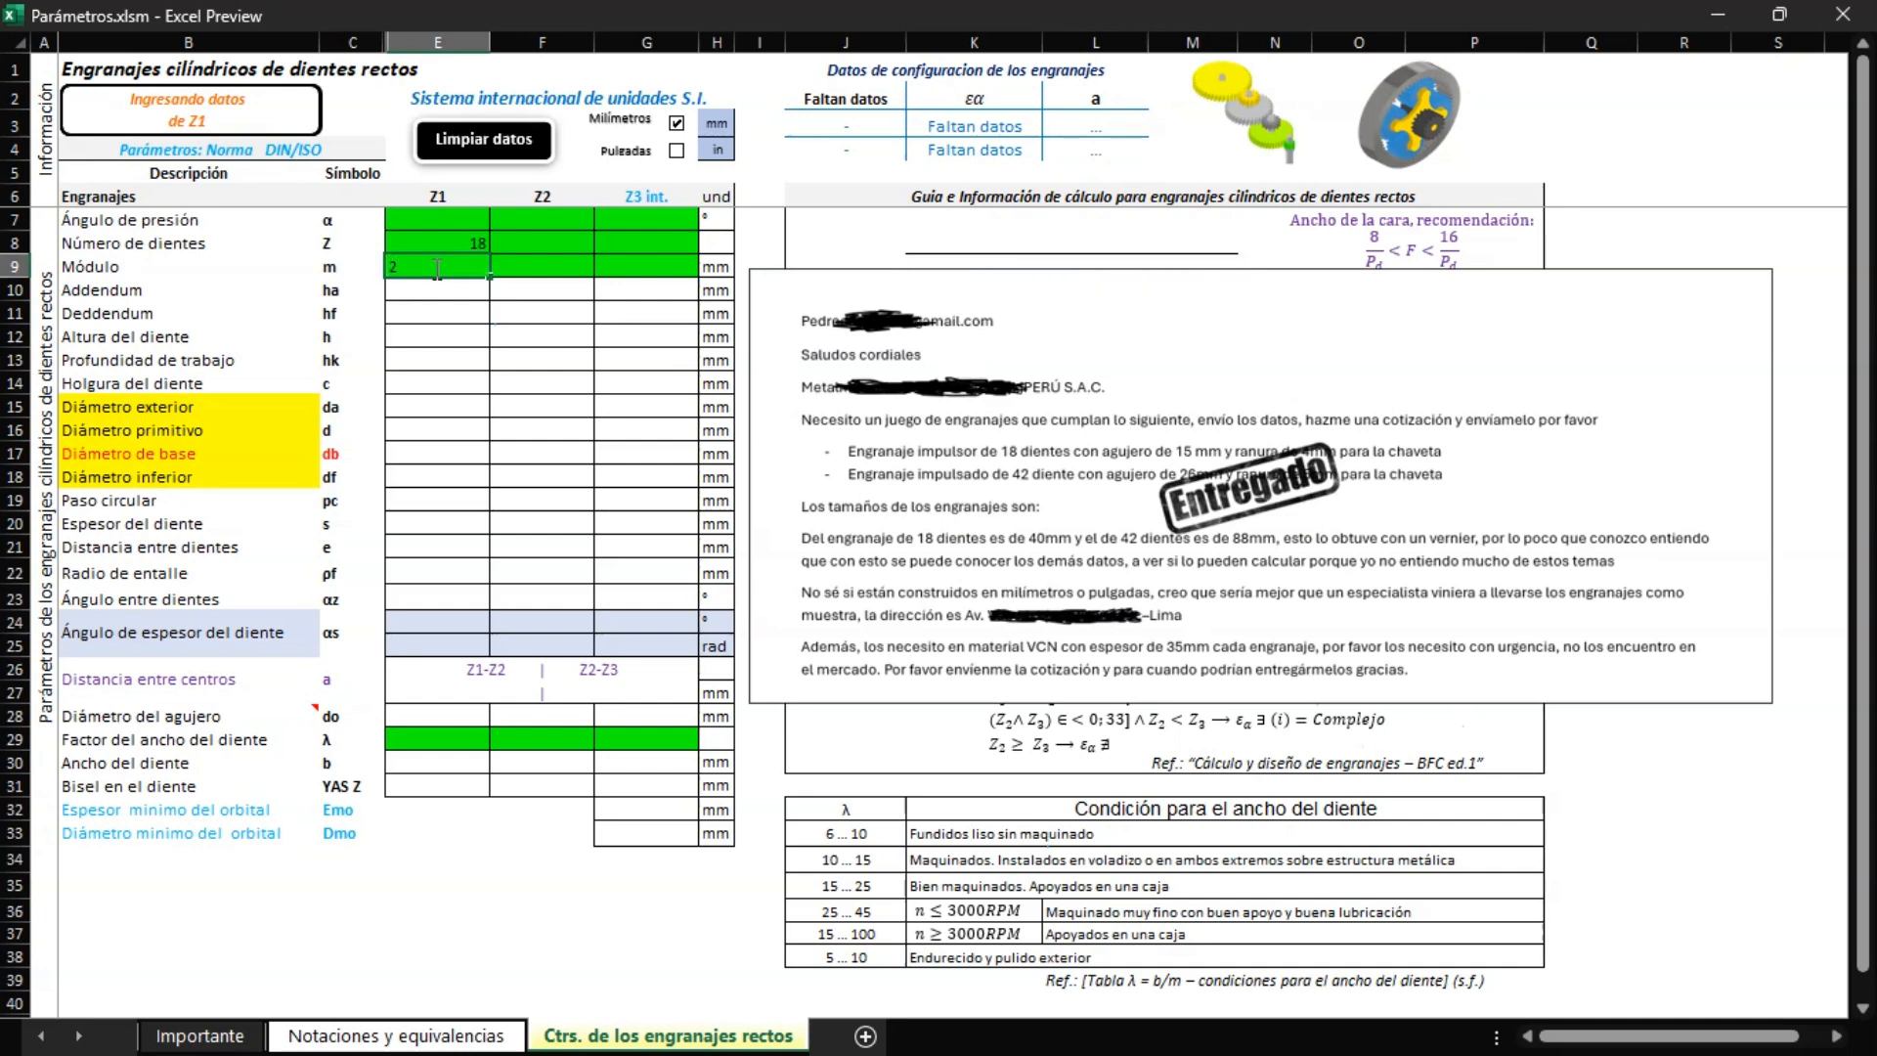
key(Return)
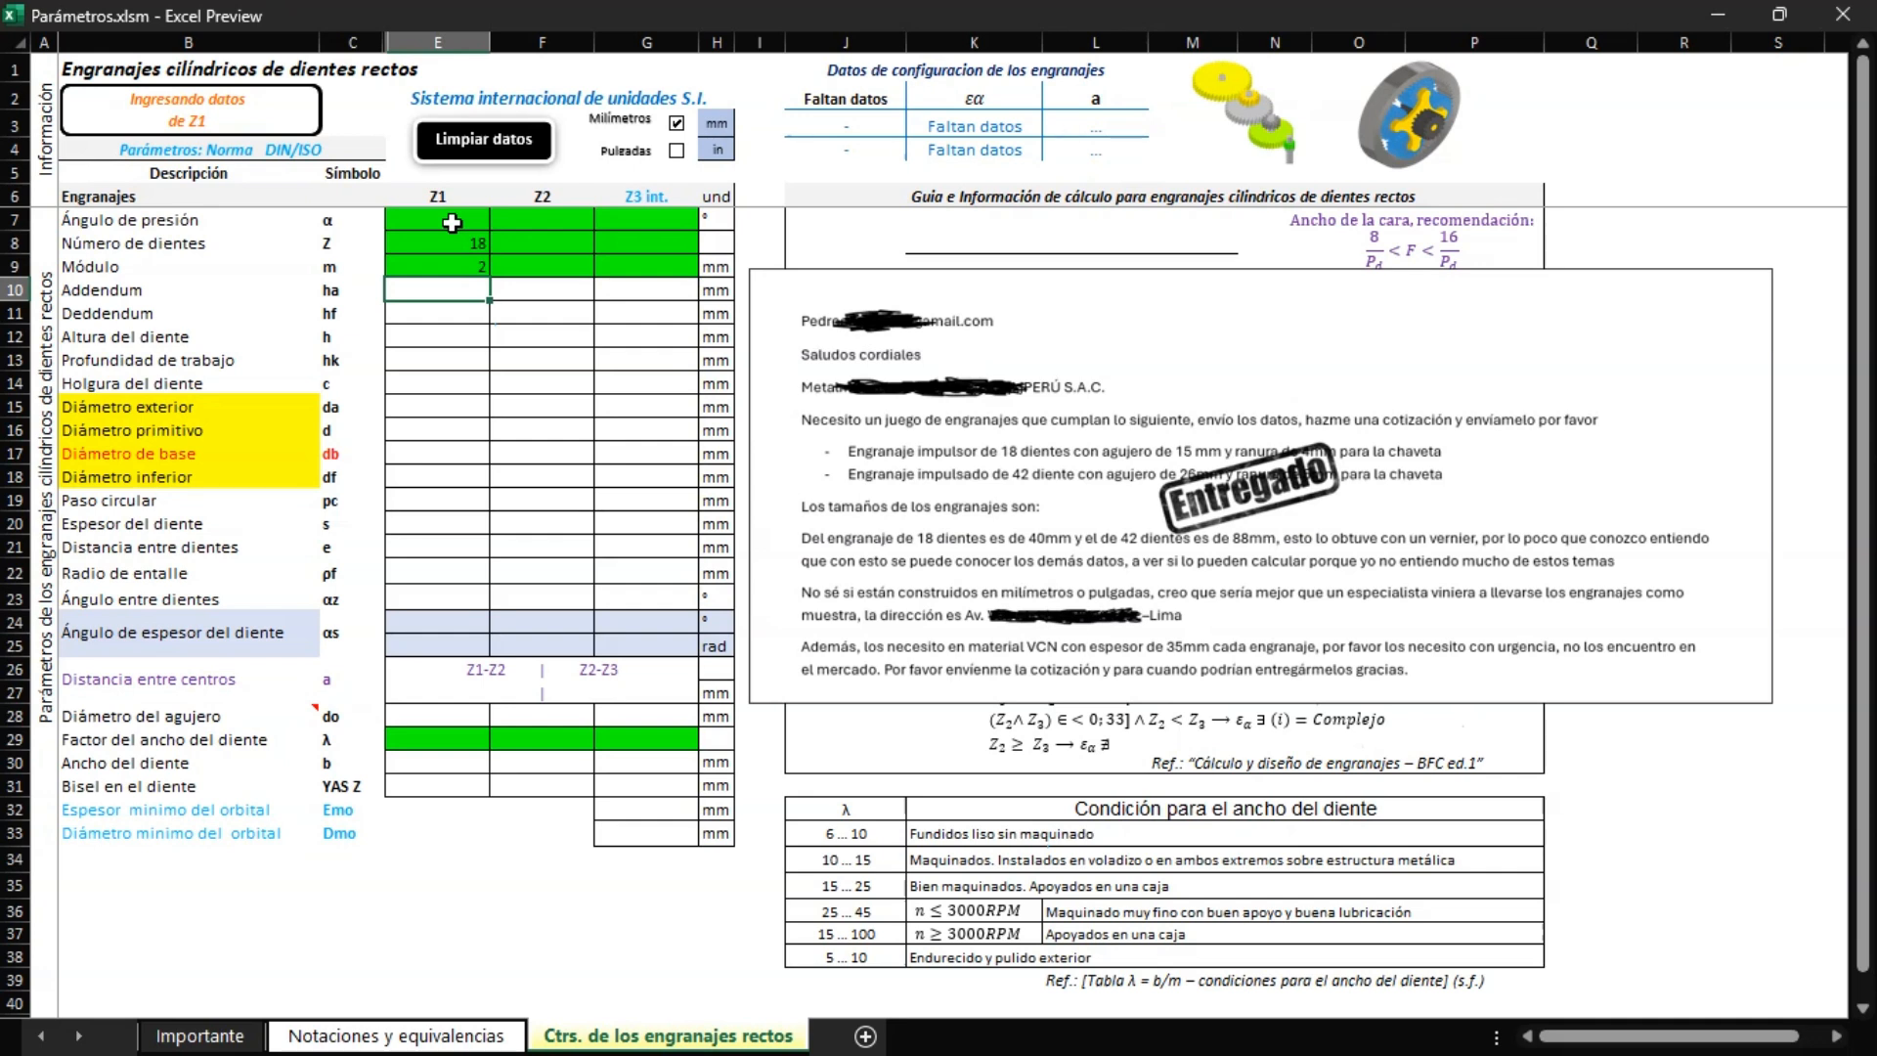
click(452, 223)
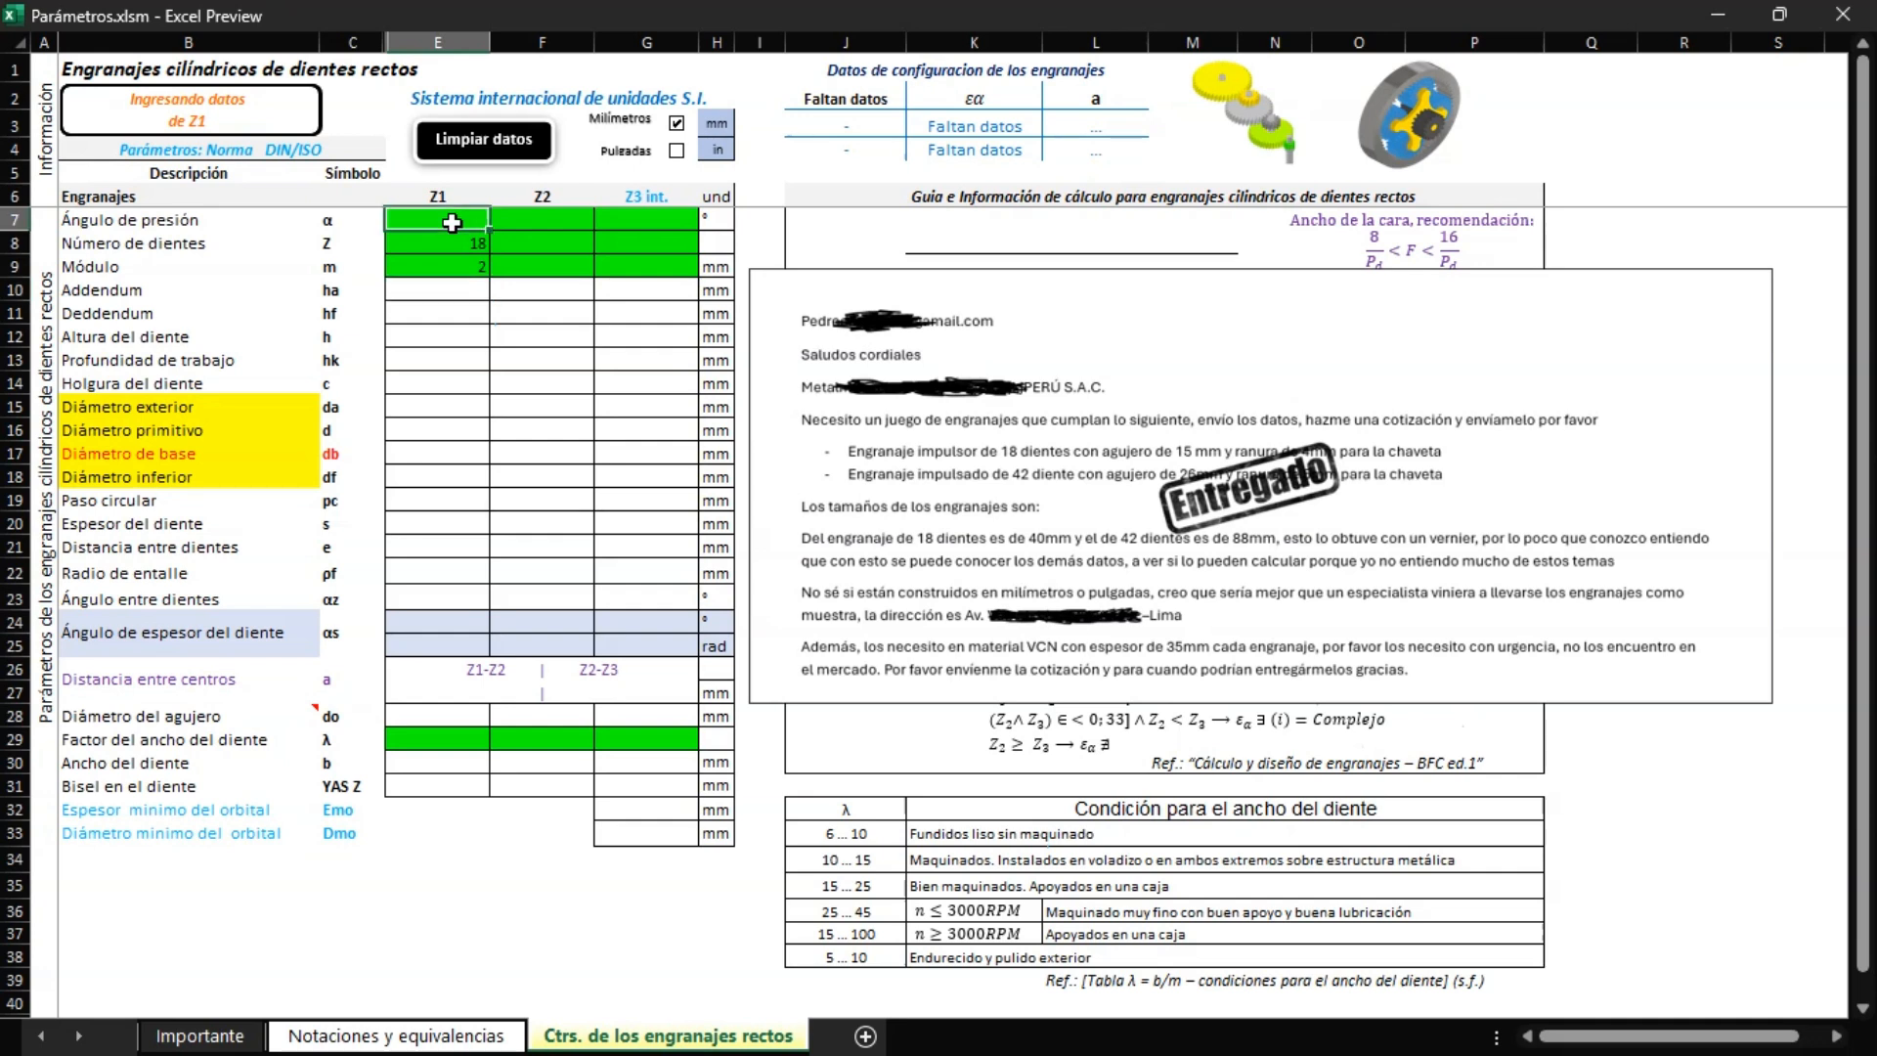
text(20)
key(Return)
key(Return)
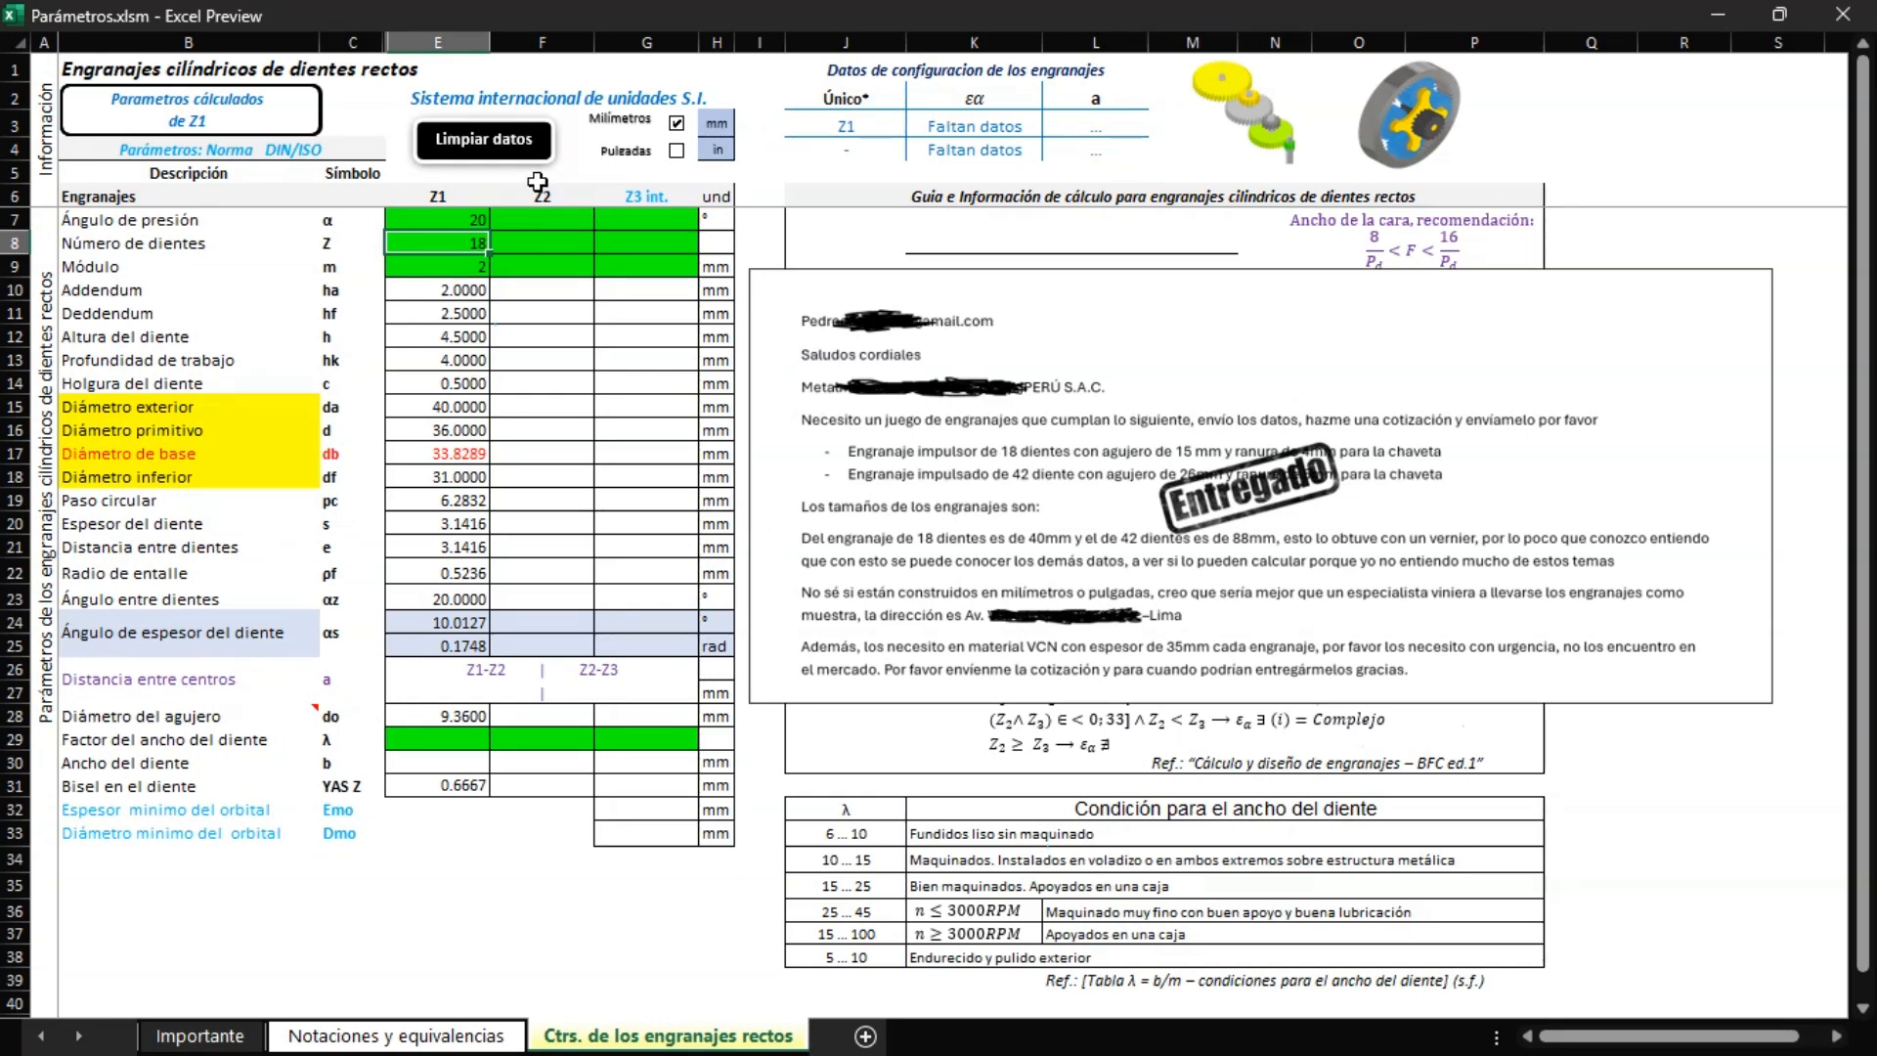
Step: Enter gear Z2's data: pressure angle 20°, 42 teeth and module 2 mm
click(545, 218)
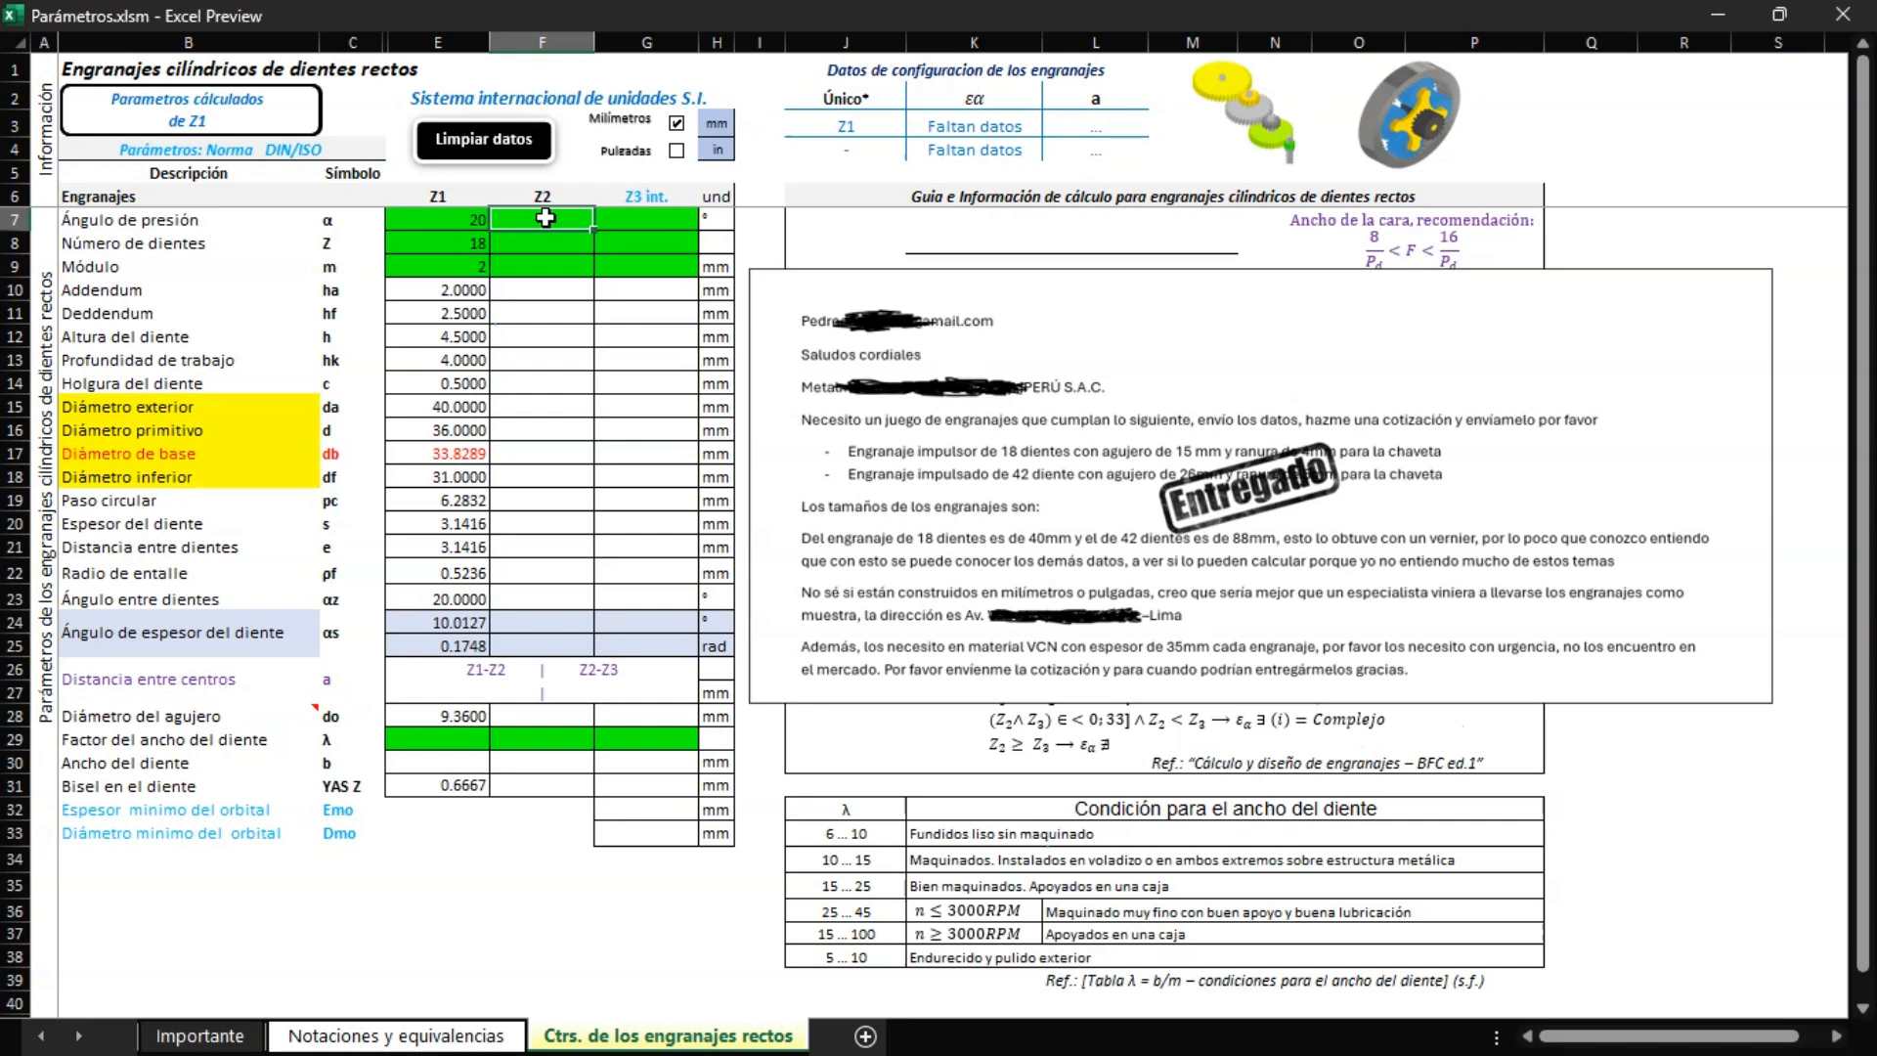
text(20)
key(Return)
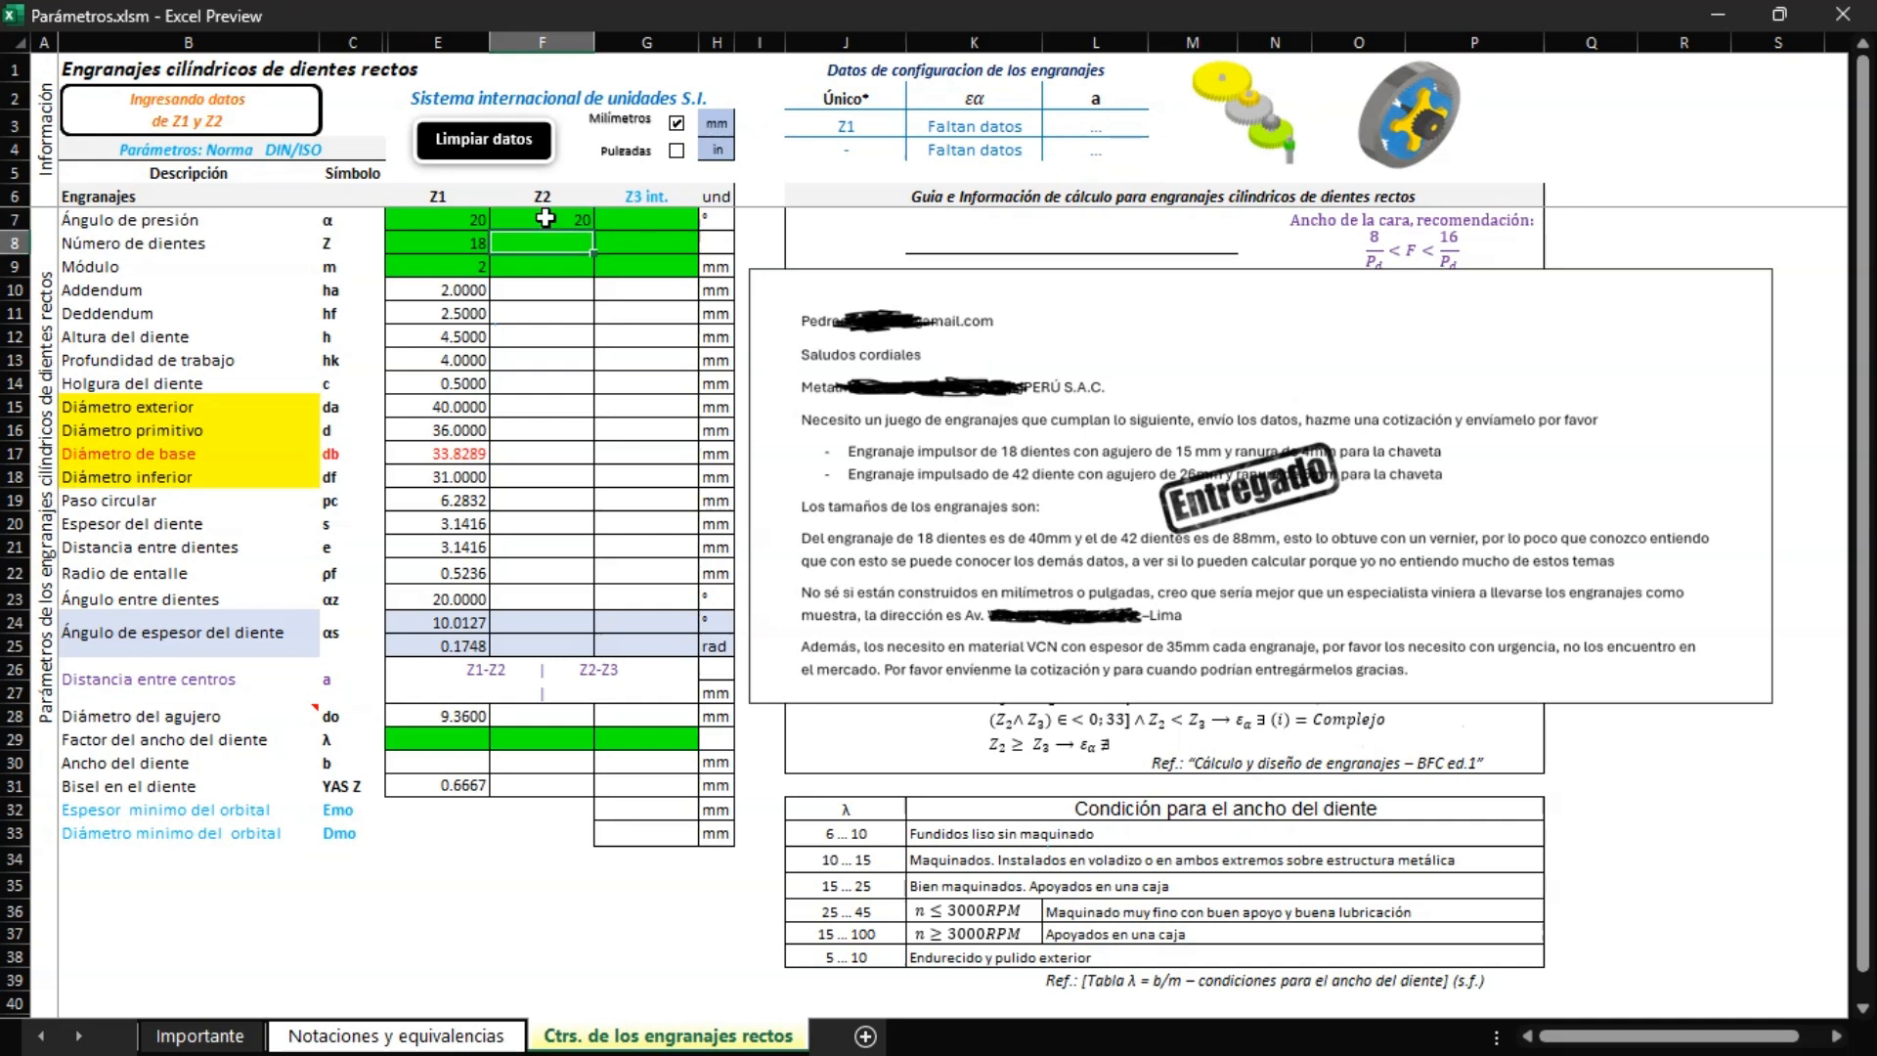
text(4)
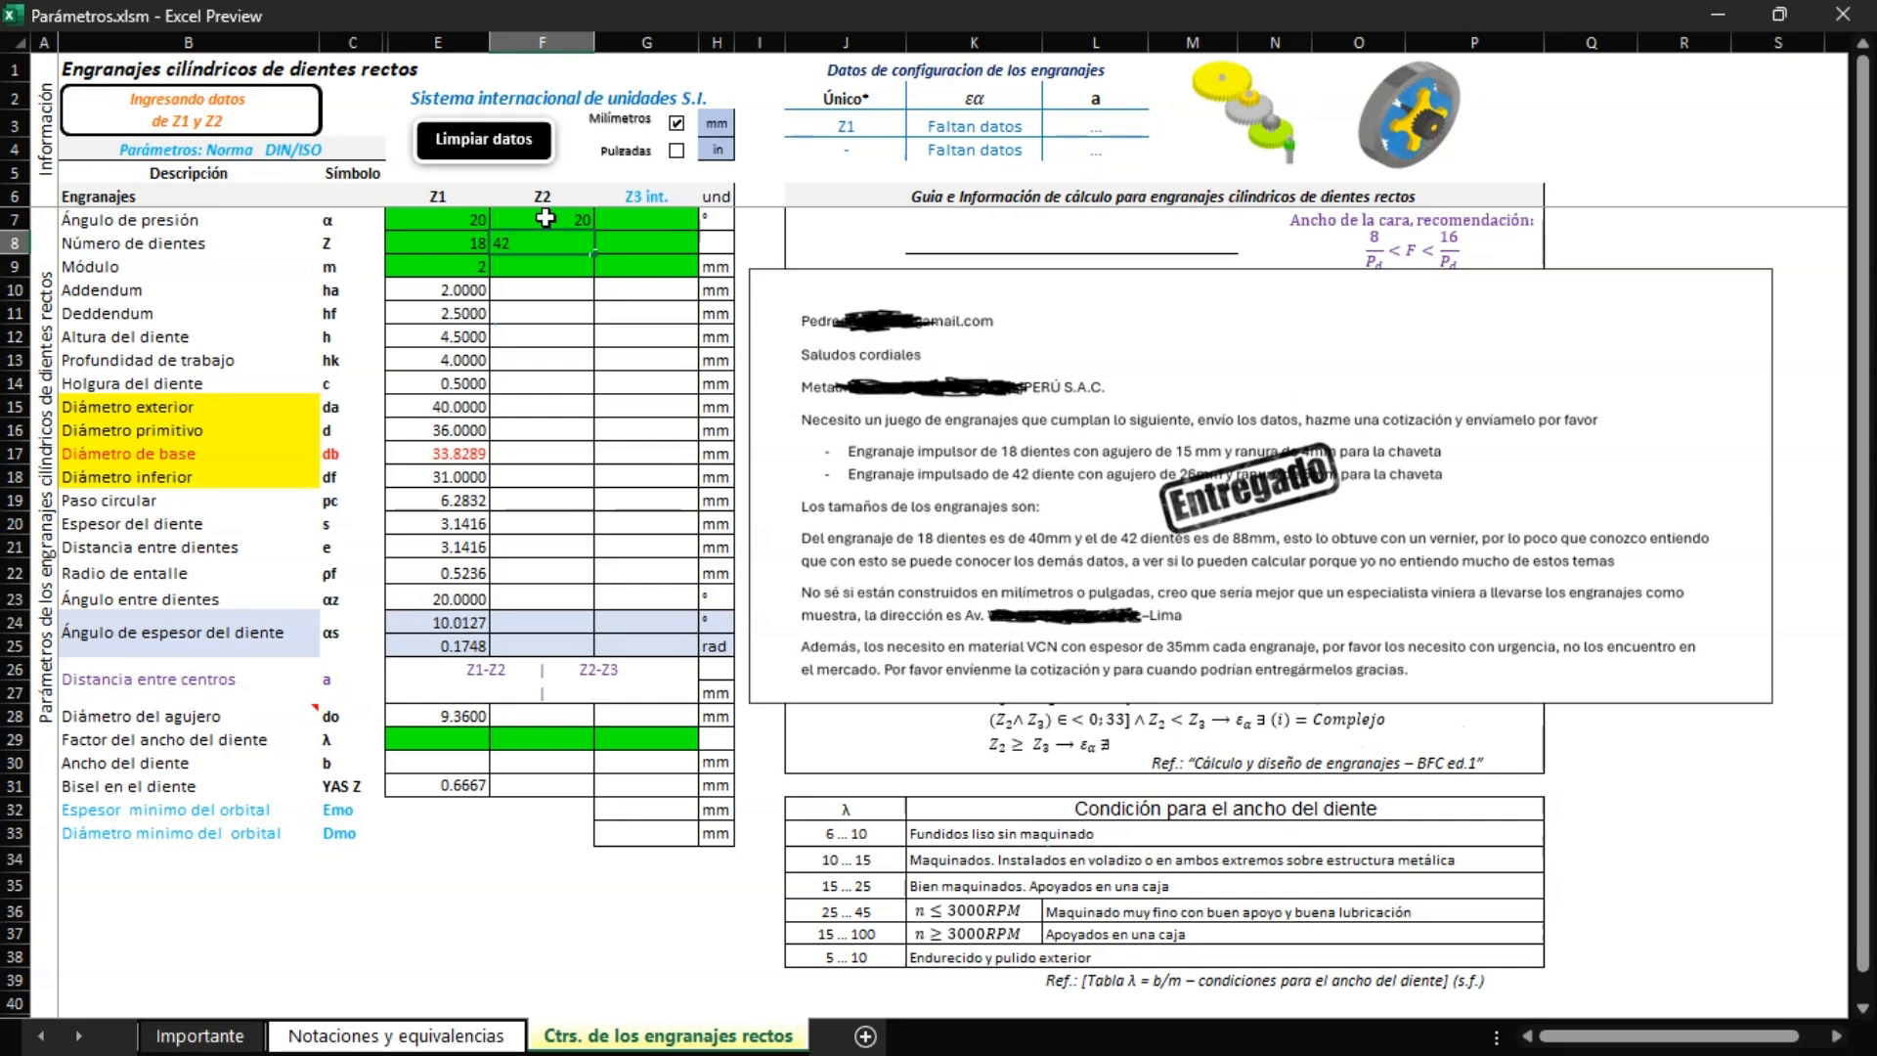
text(2)
key(Return)
text(2)
key(Return)
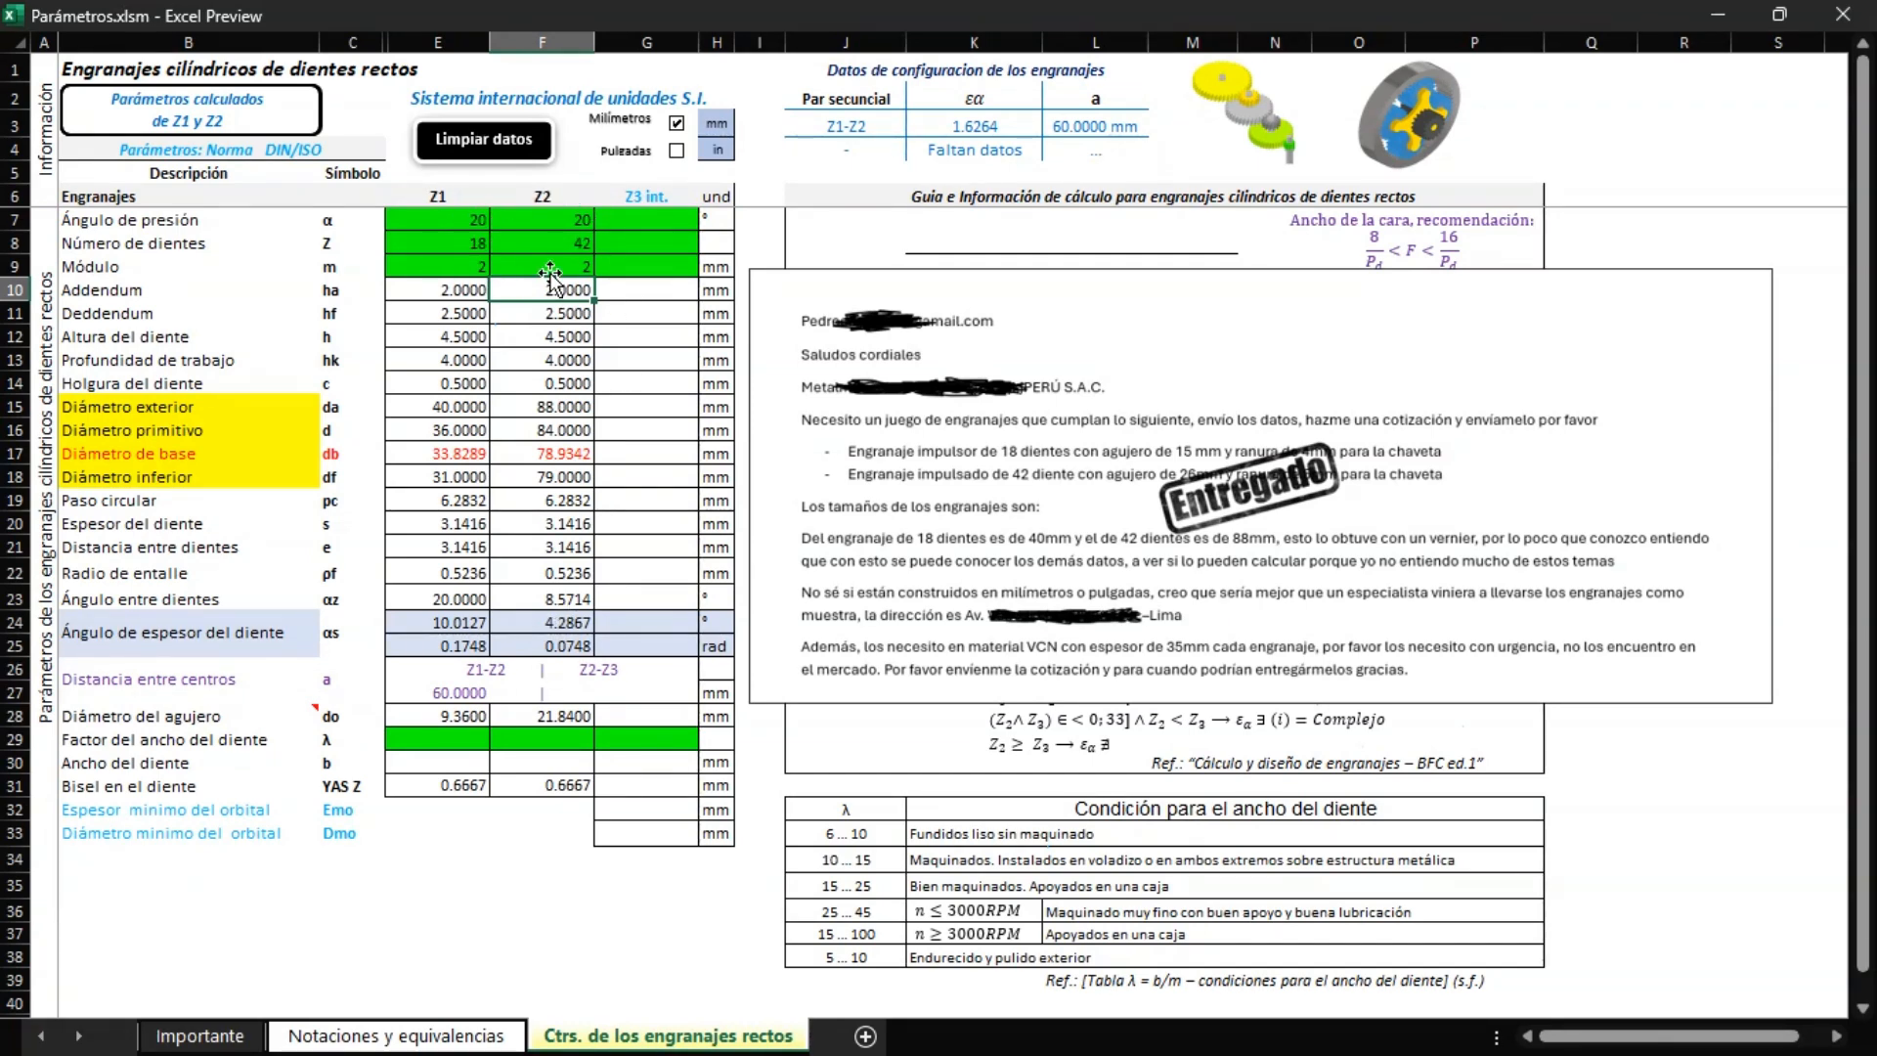
Step: Change gear Z2's pressure angle to 21° to test a mismatch with gear Z1
click(577, 225)
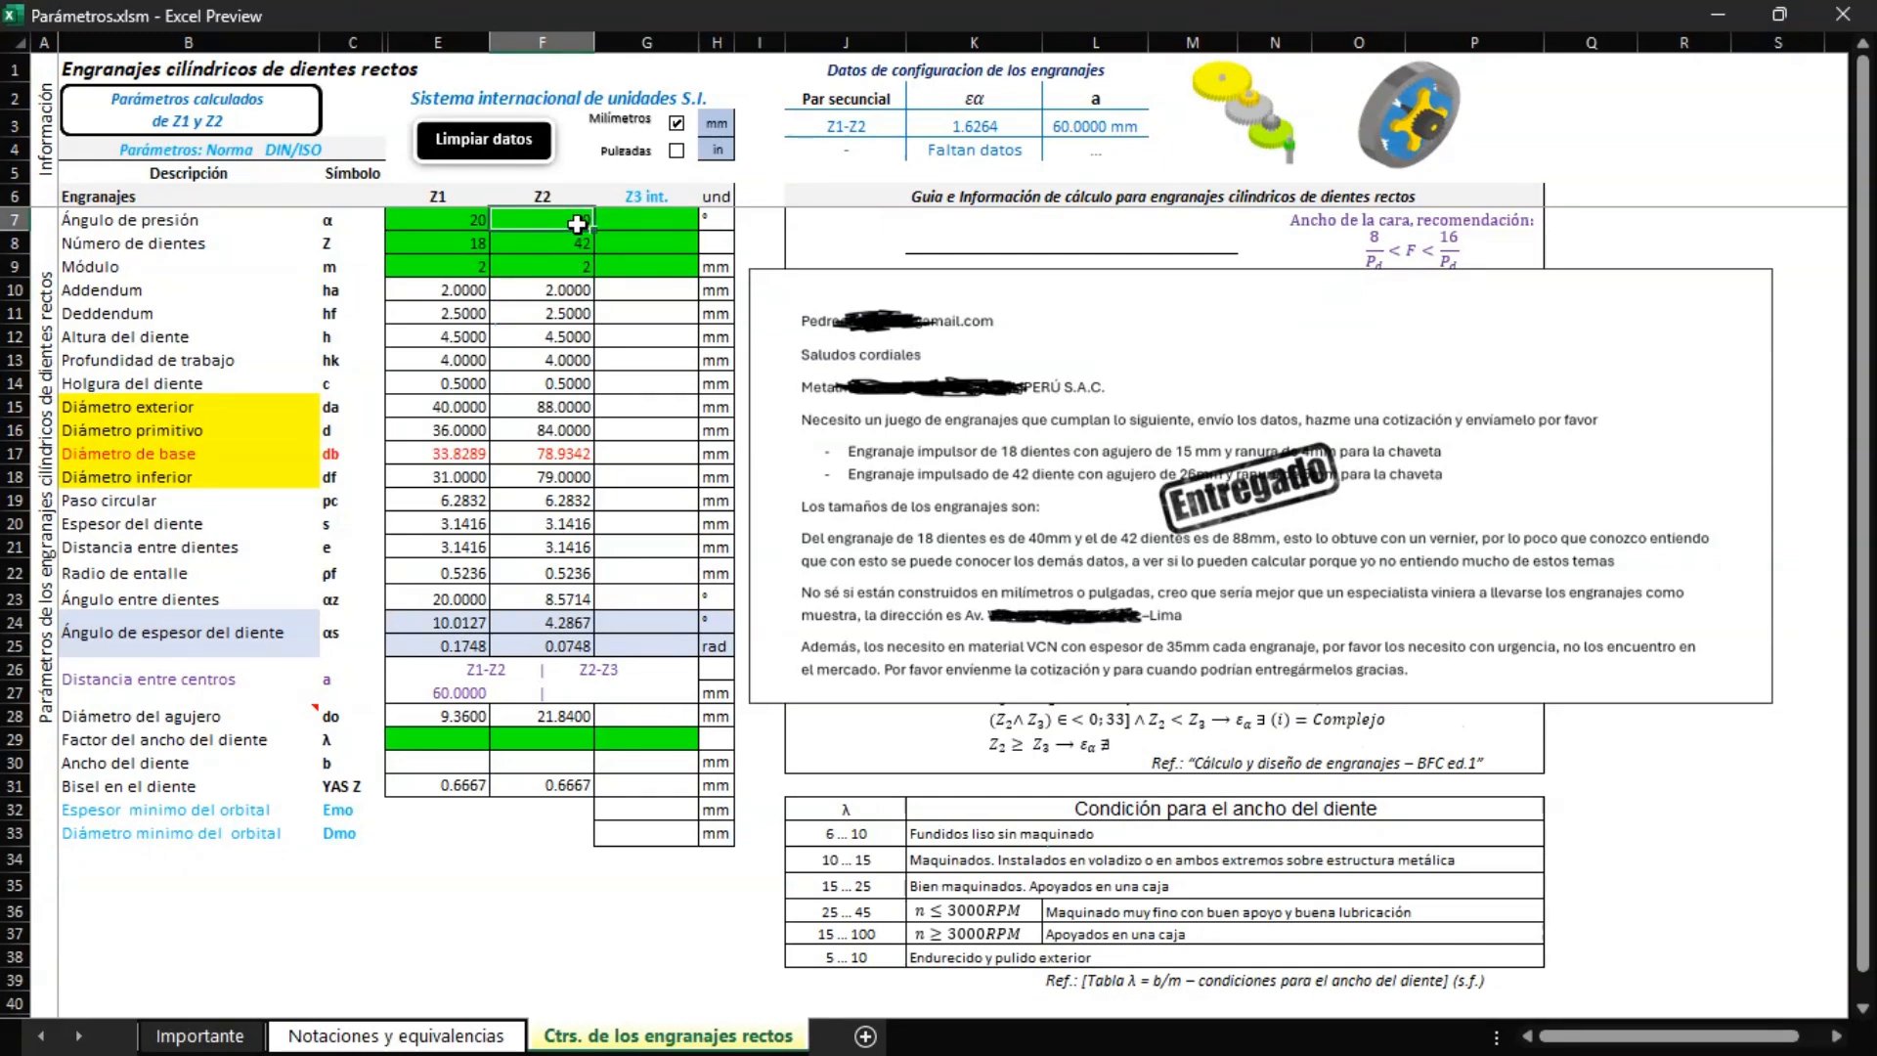
double_click(578, 225)
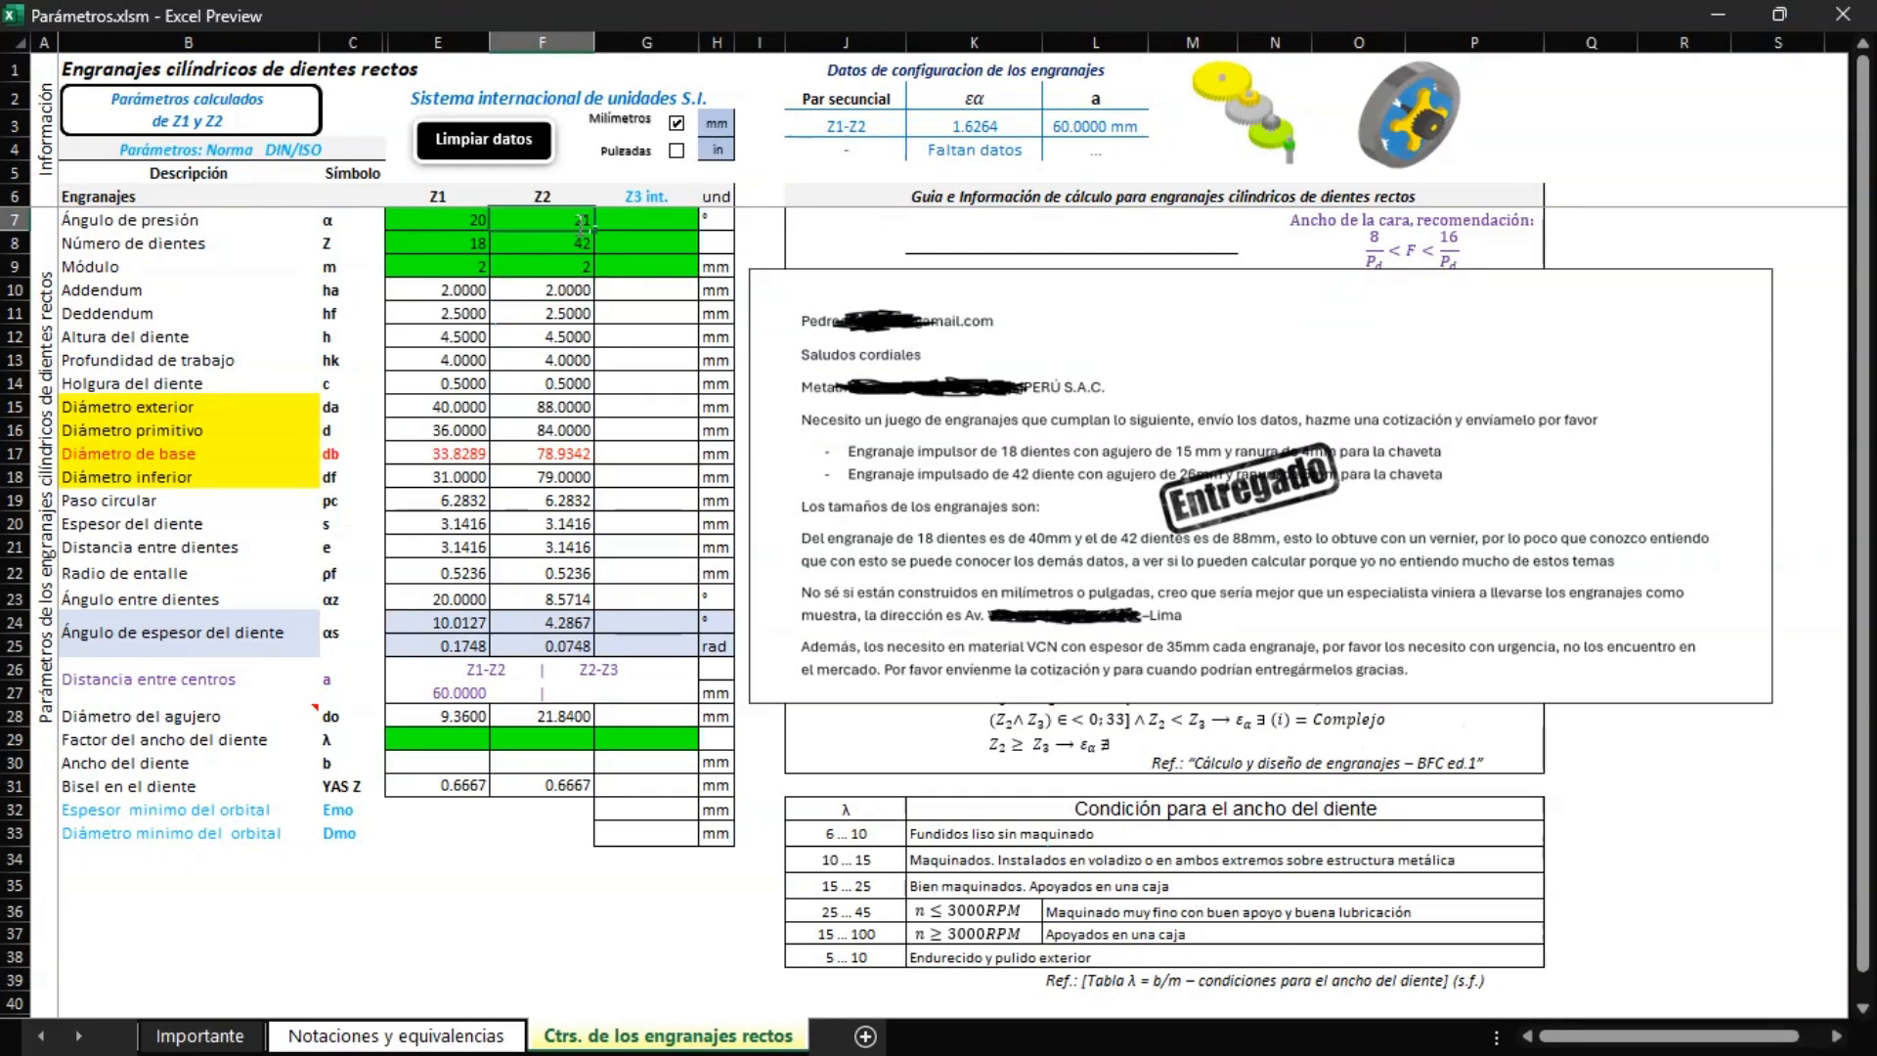
key(Return)
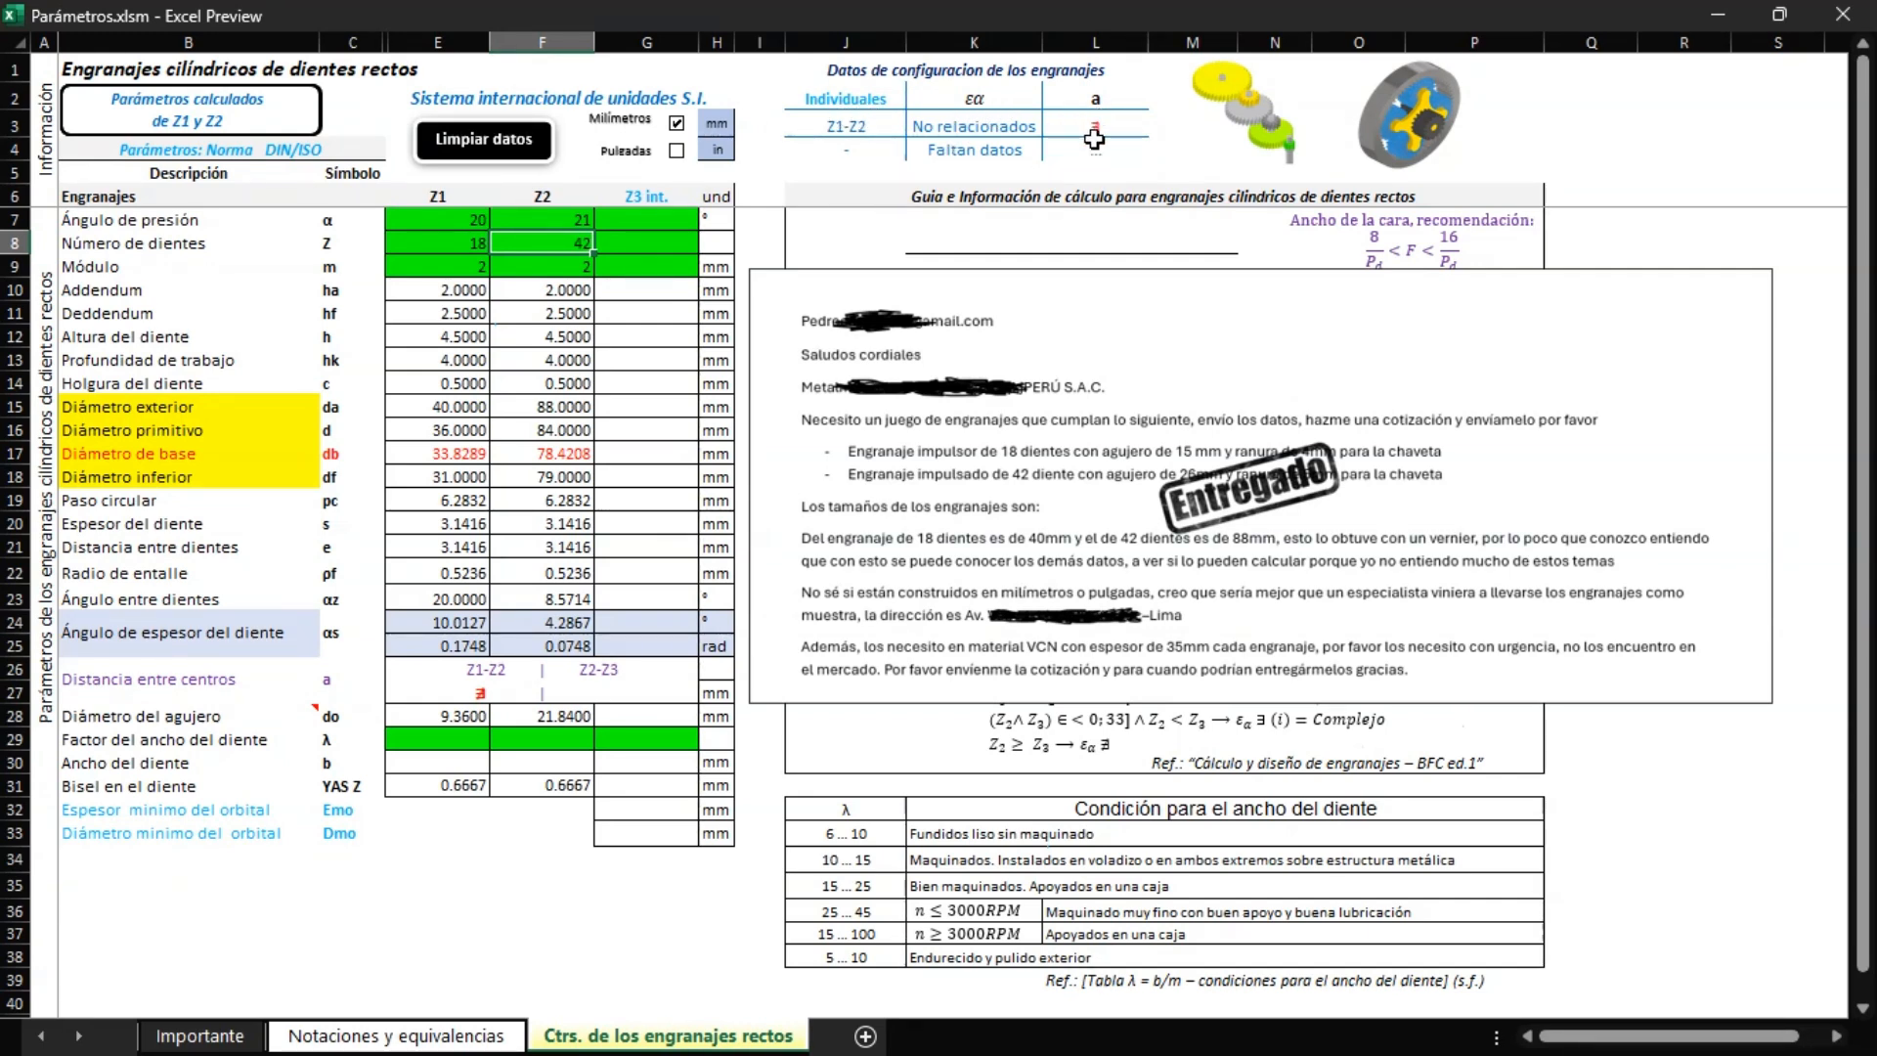
Step: Restore gear Z2's pressure angle to 20°
click(582, 216)
key(Delete)
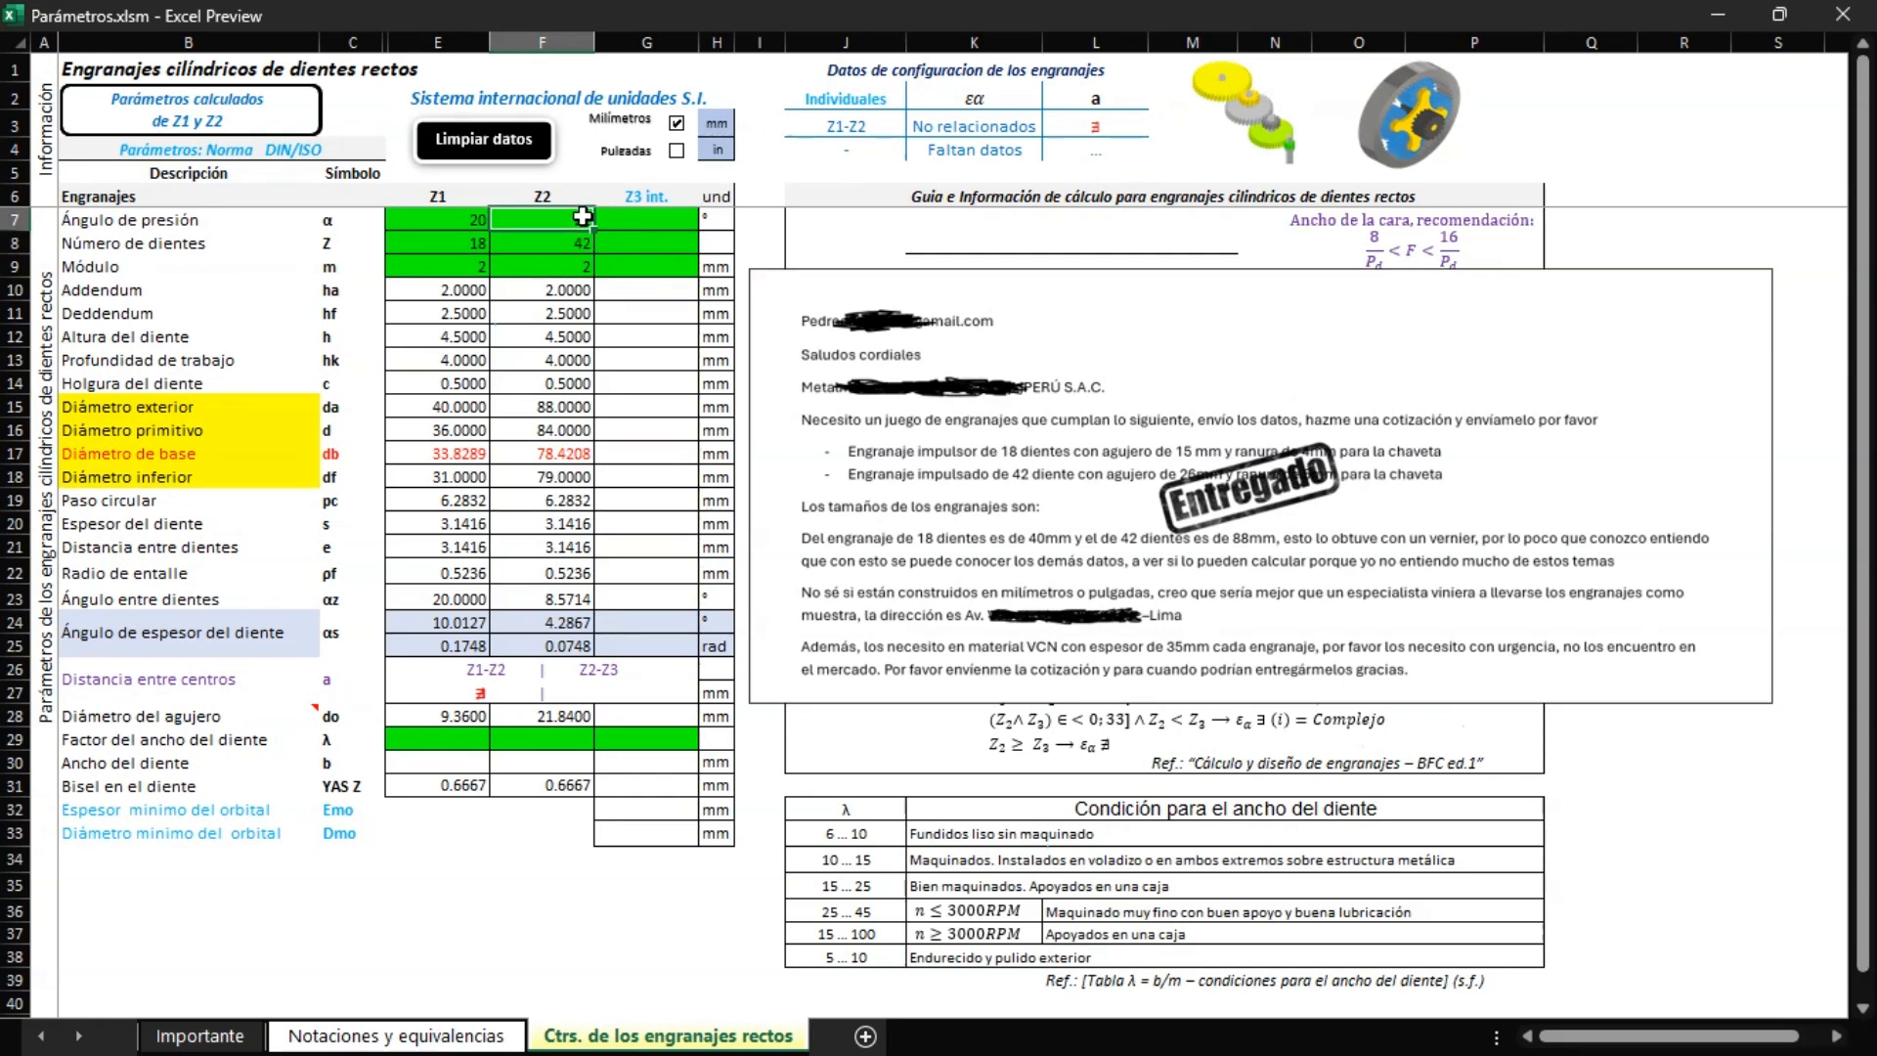
text(20)
key(Return)
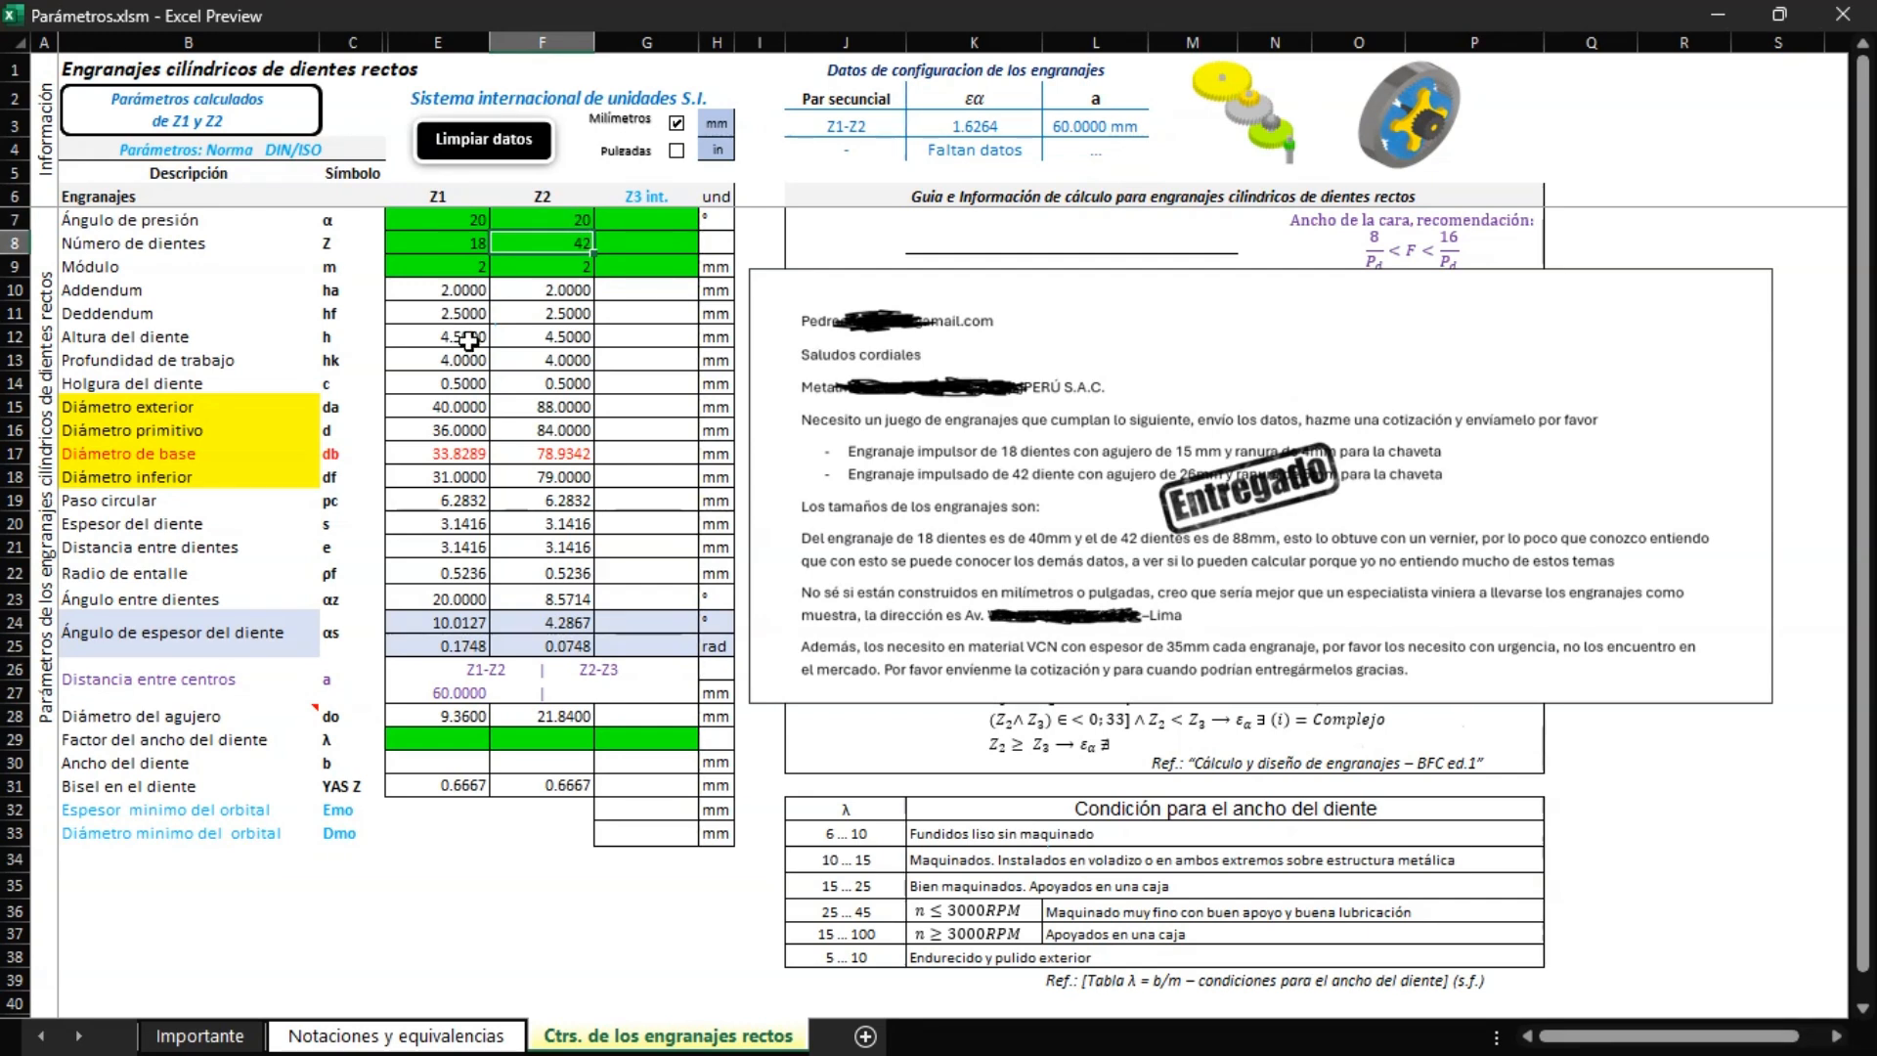
key(Up)
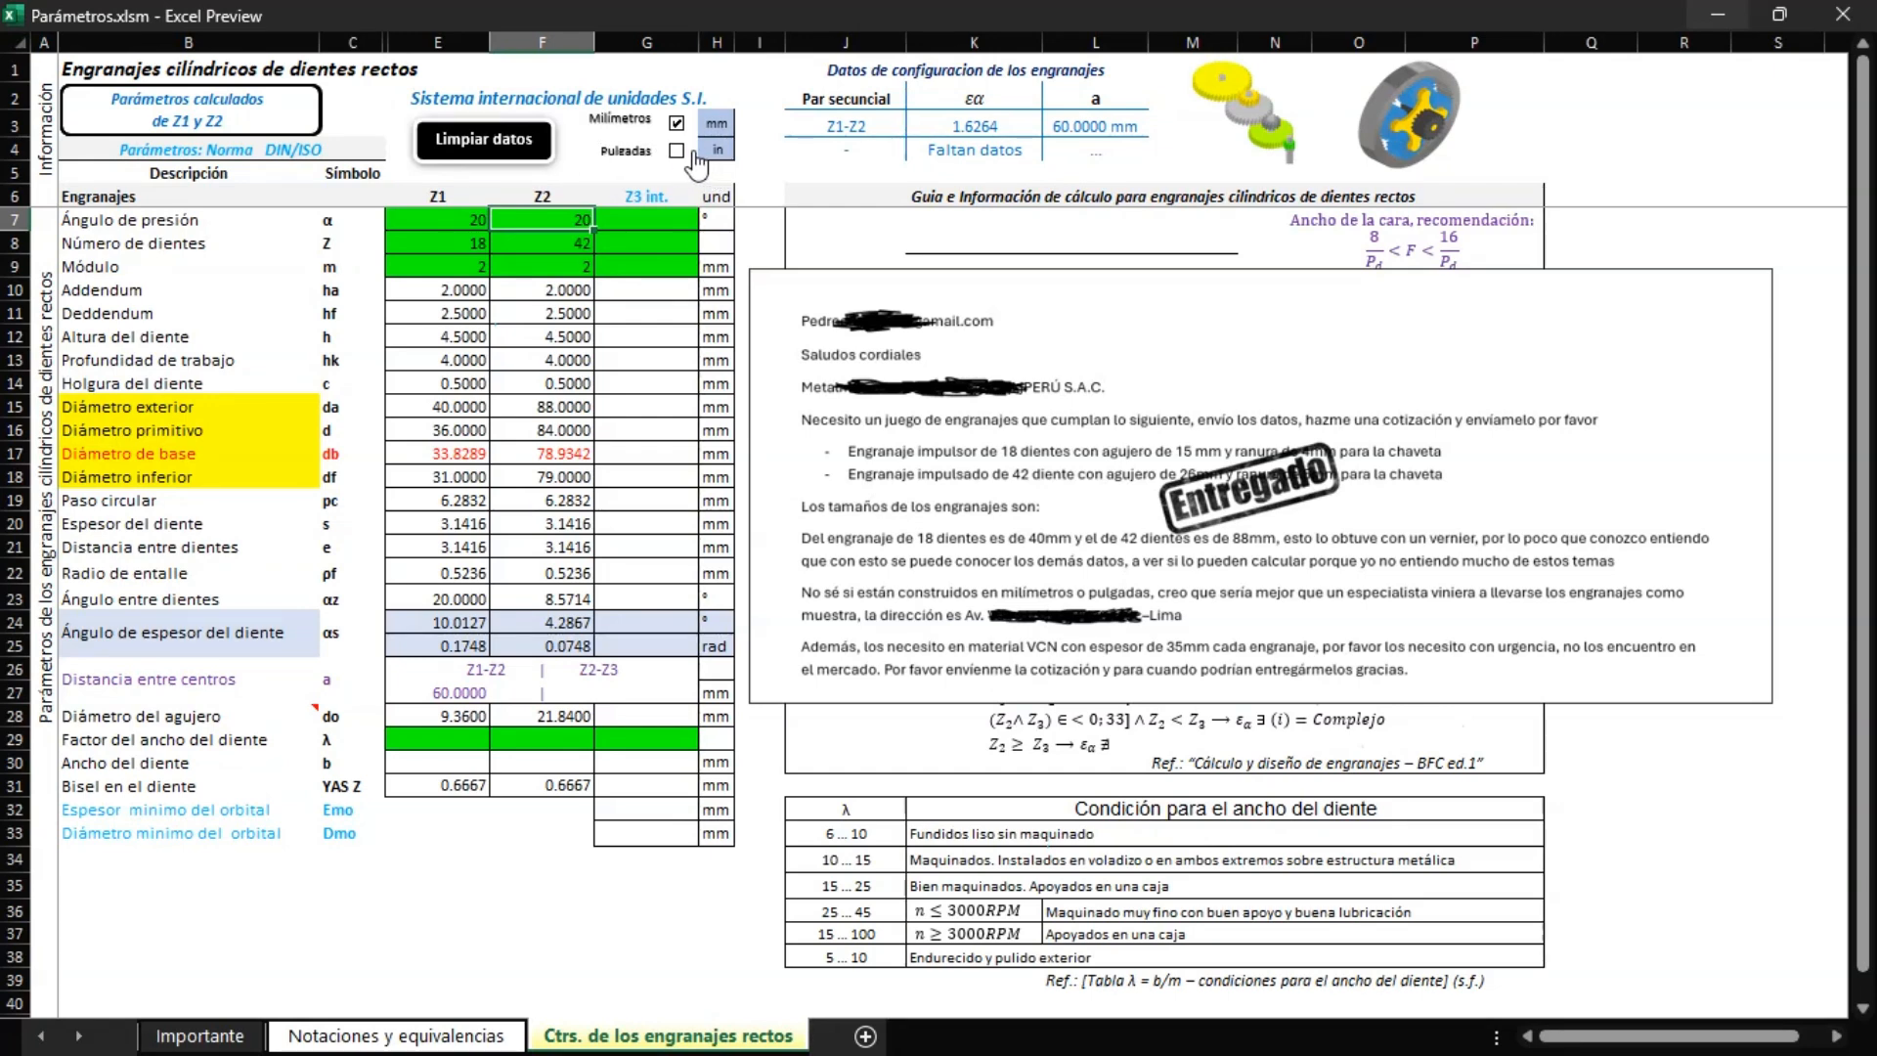
Step: Switch the calculation to inches and set the diametral pitch of both gears to 12
click(680, 125)
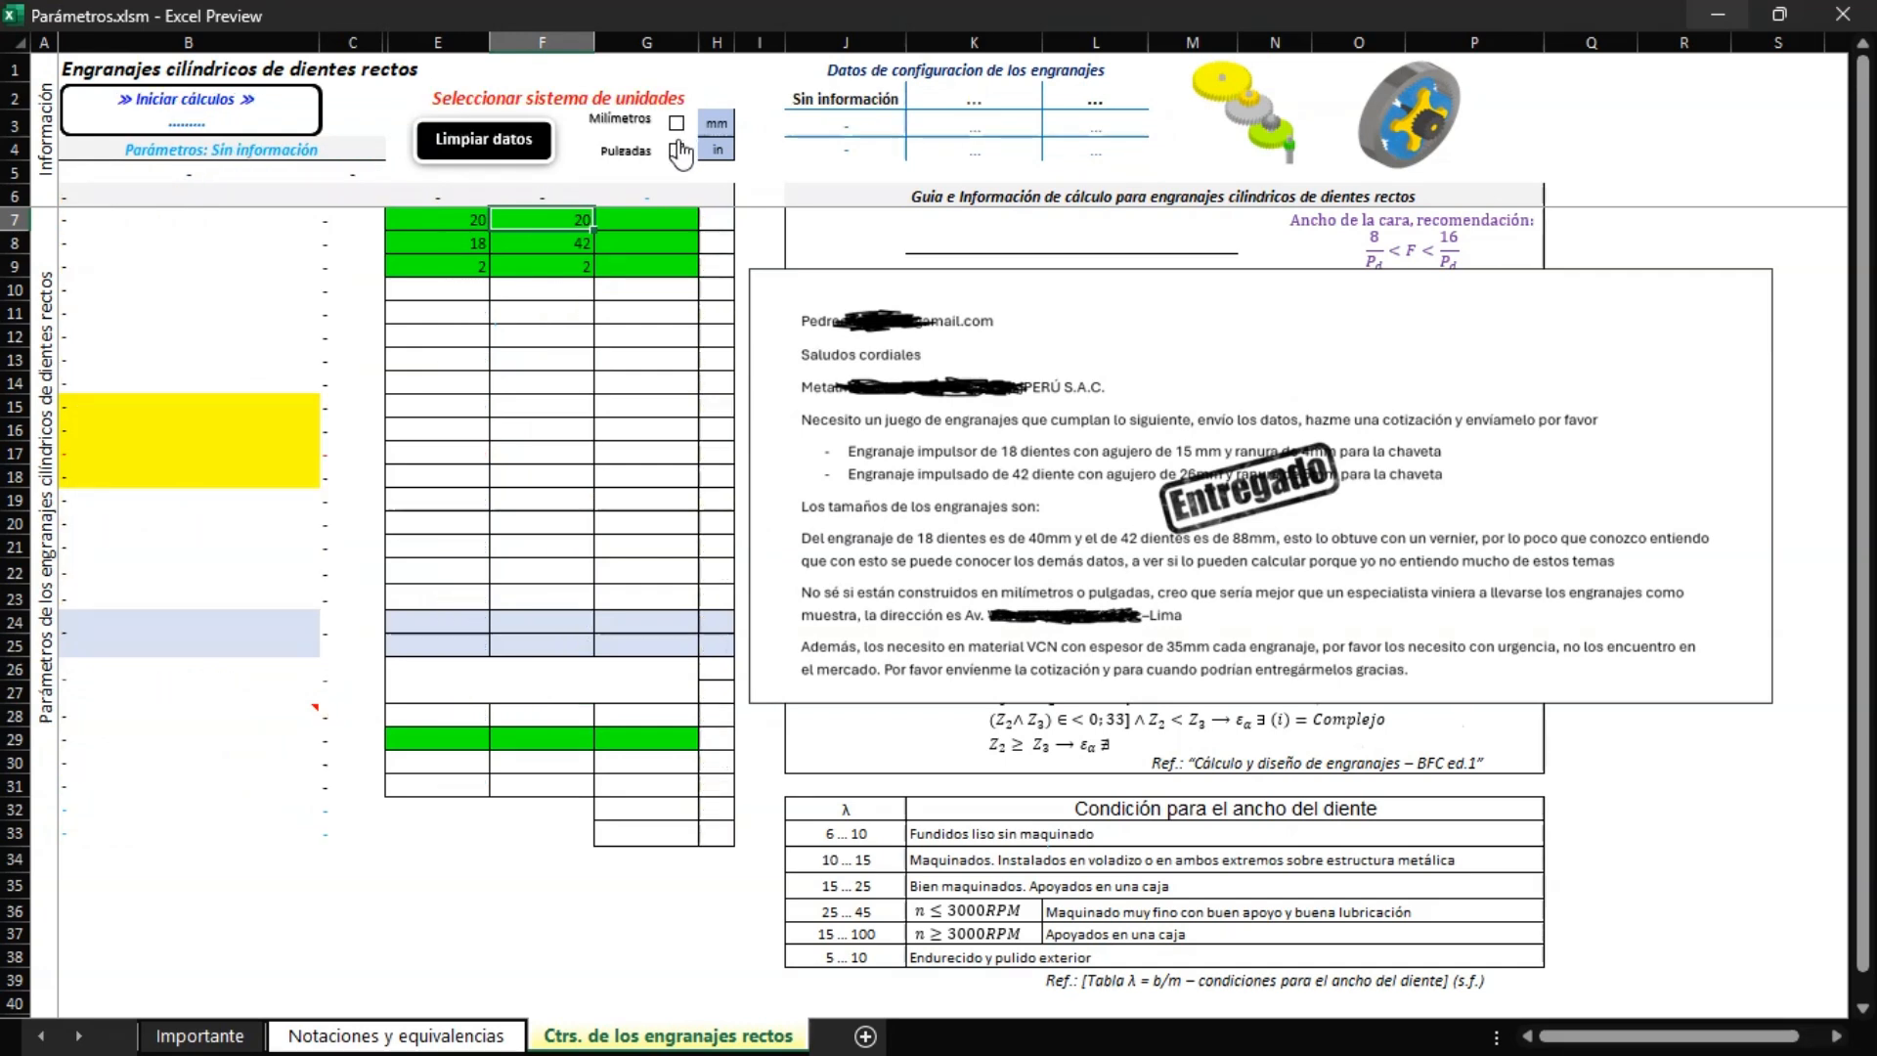
click(676, 150)
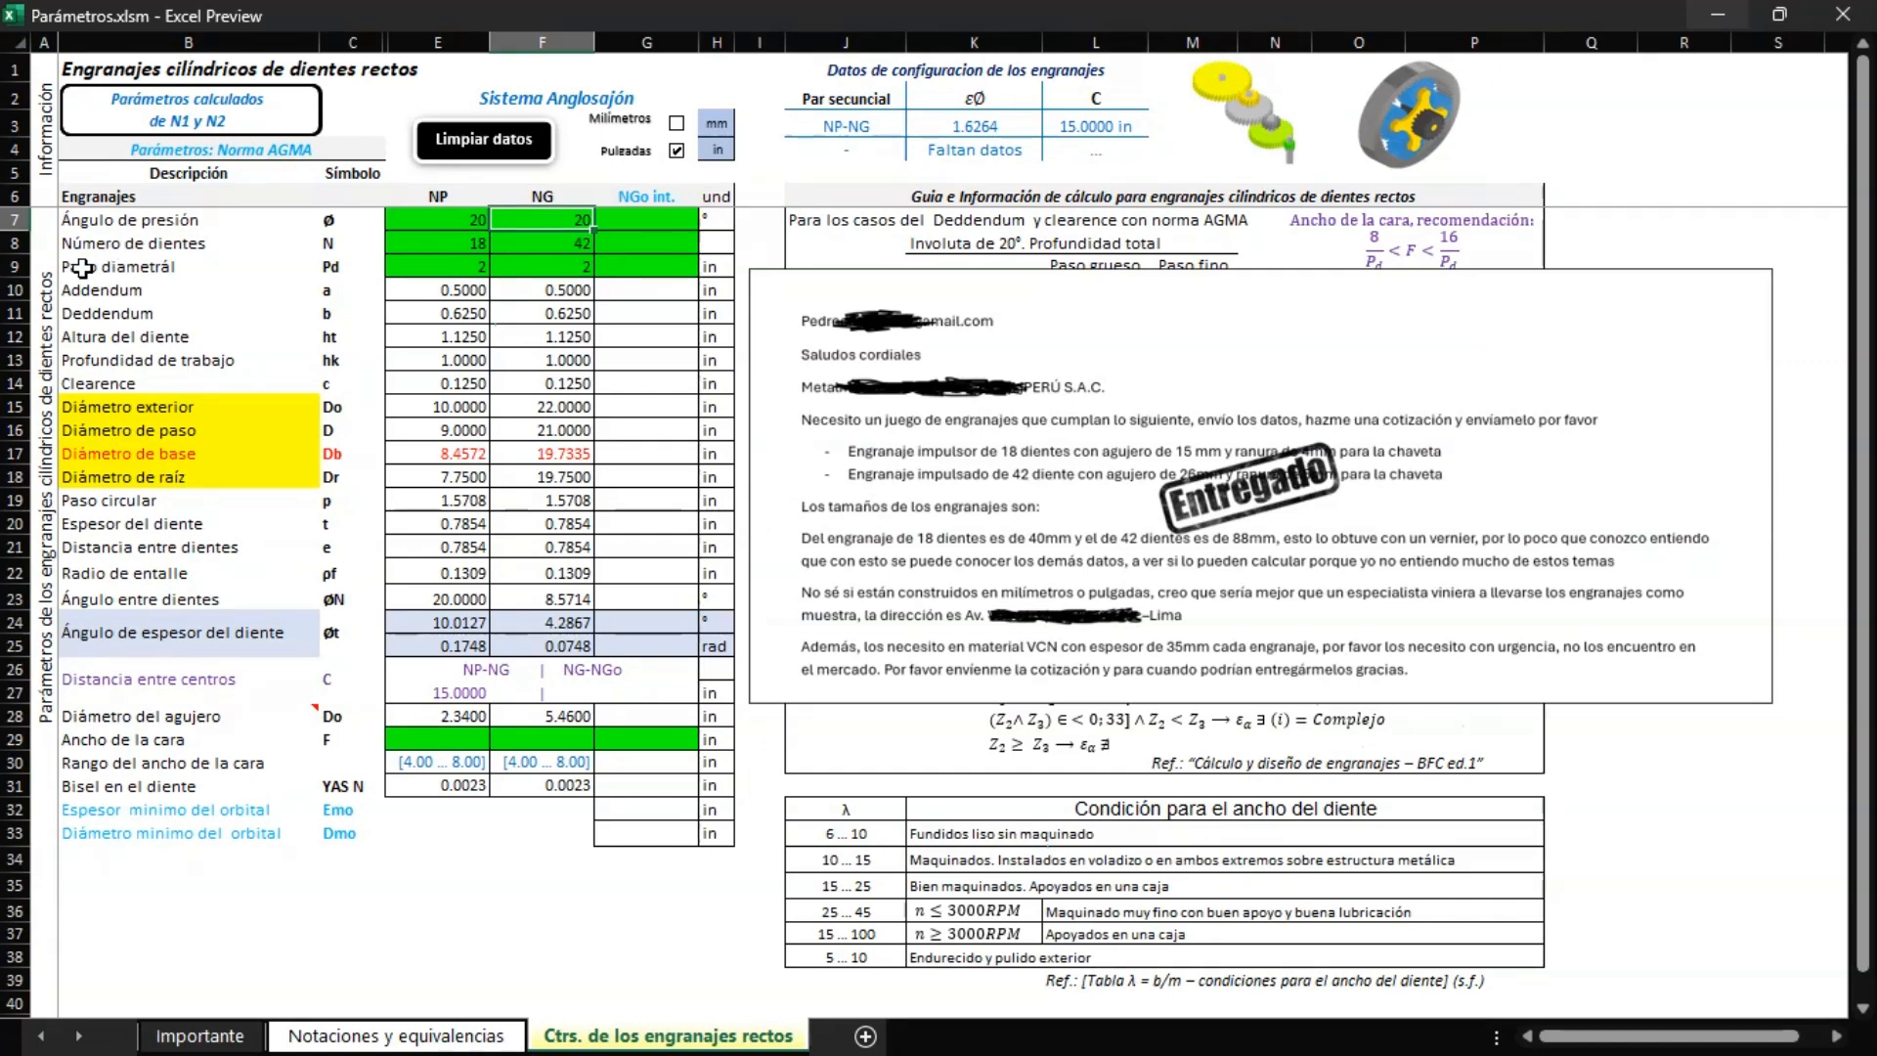
click(478, 264)
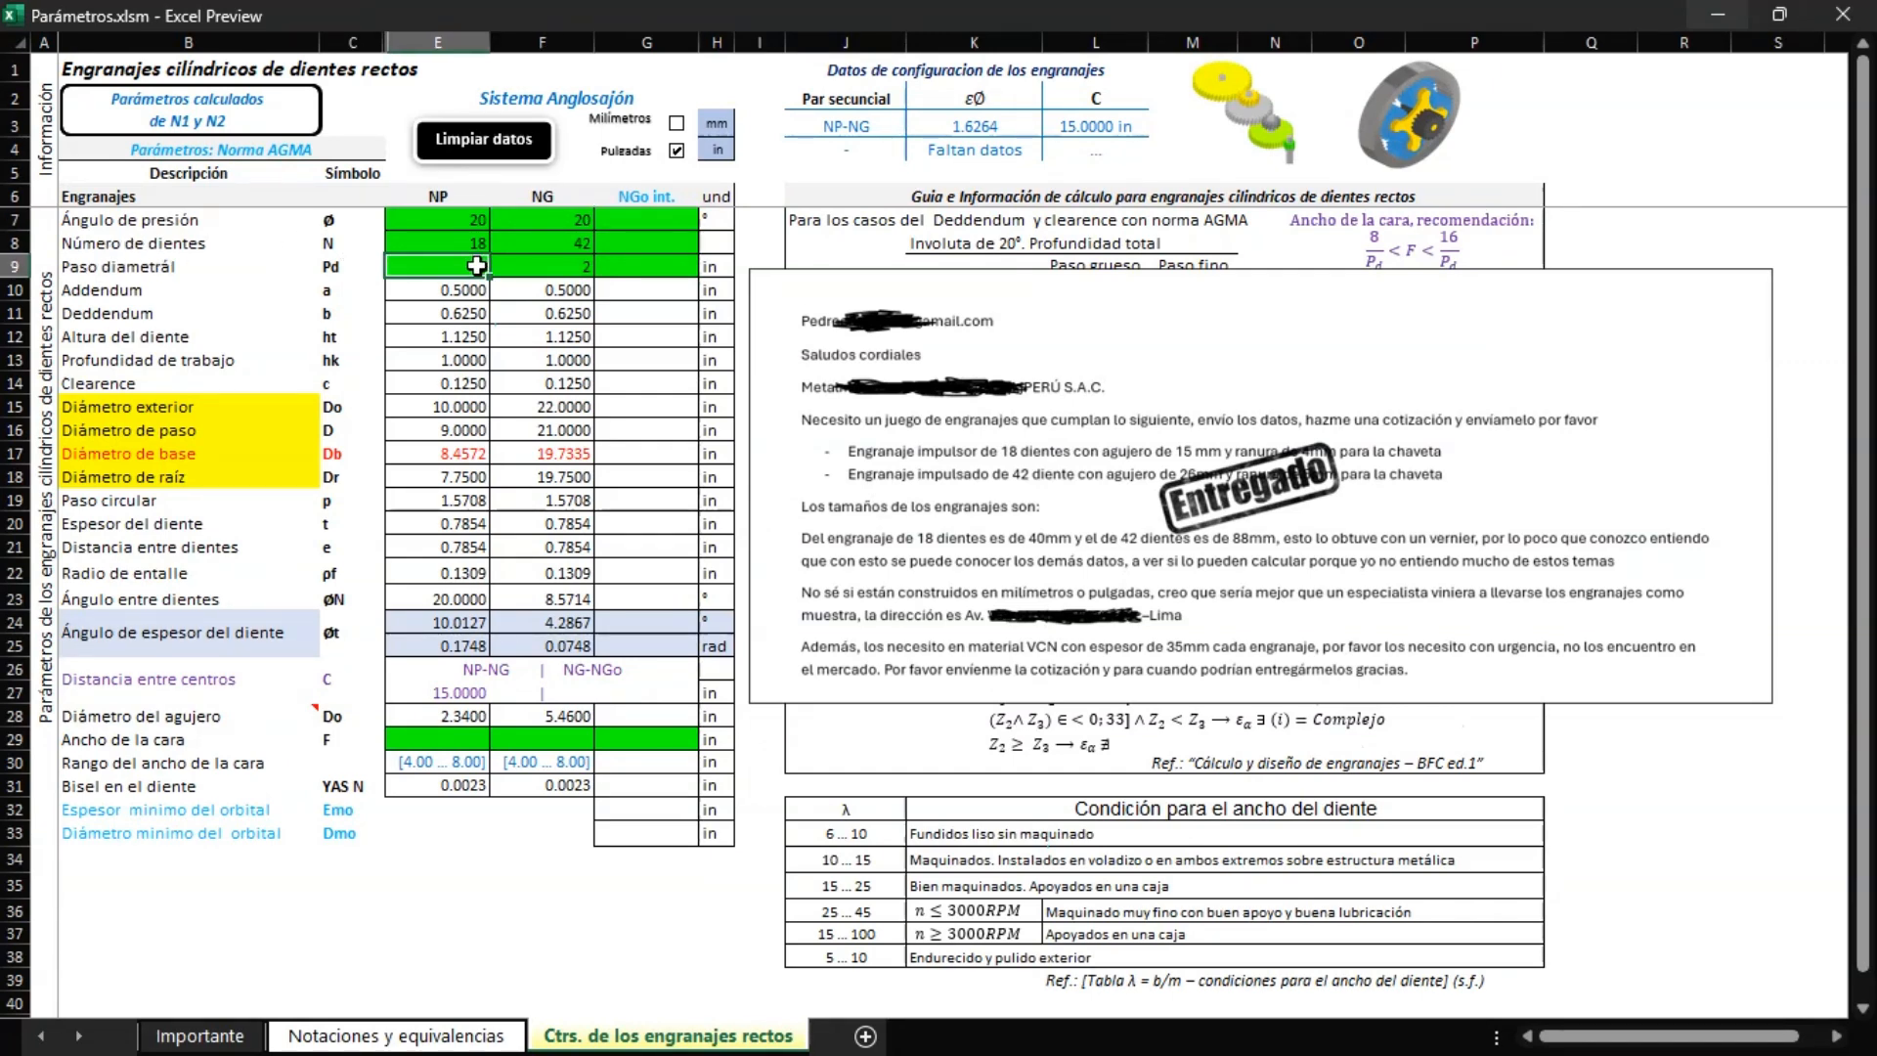
click(530, 265)
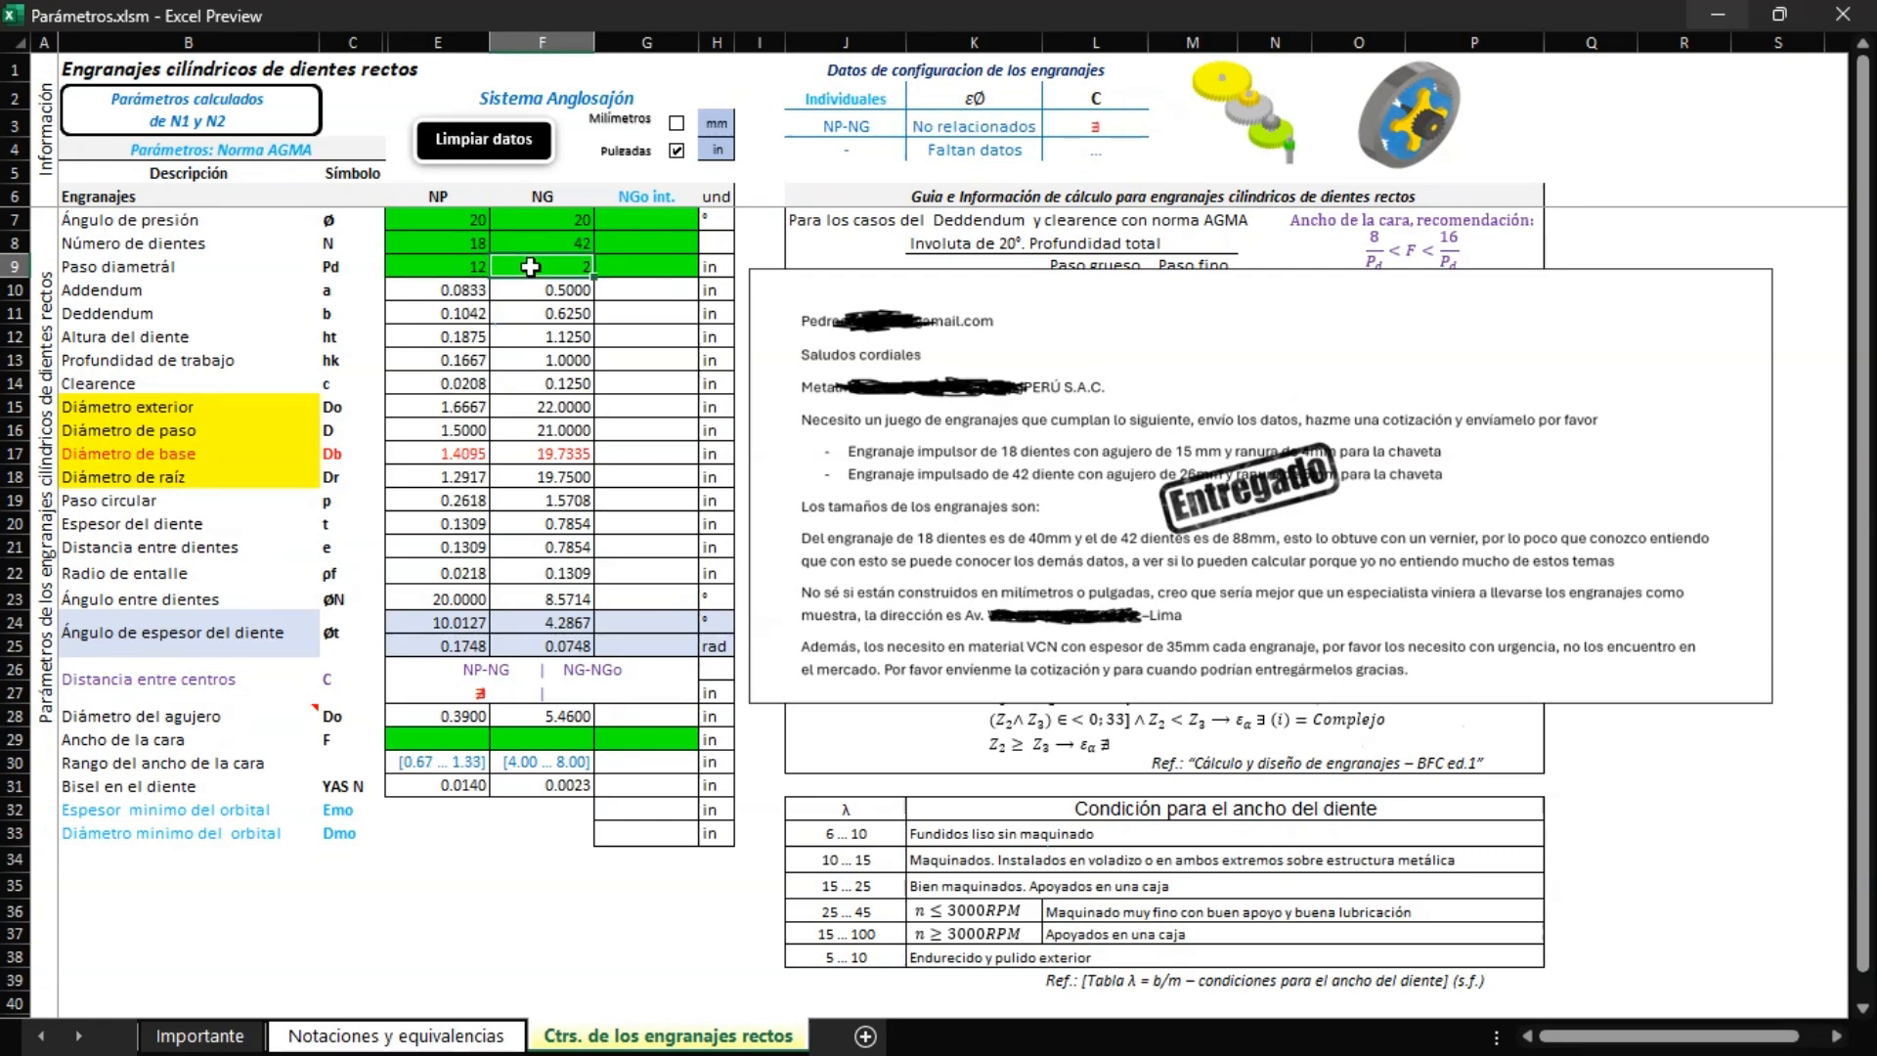
text(12)
key(Return)
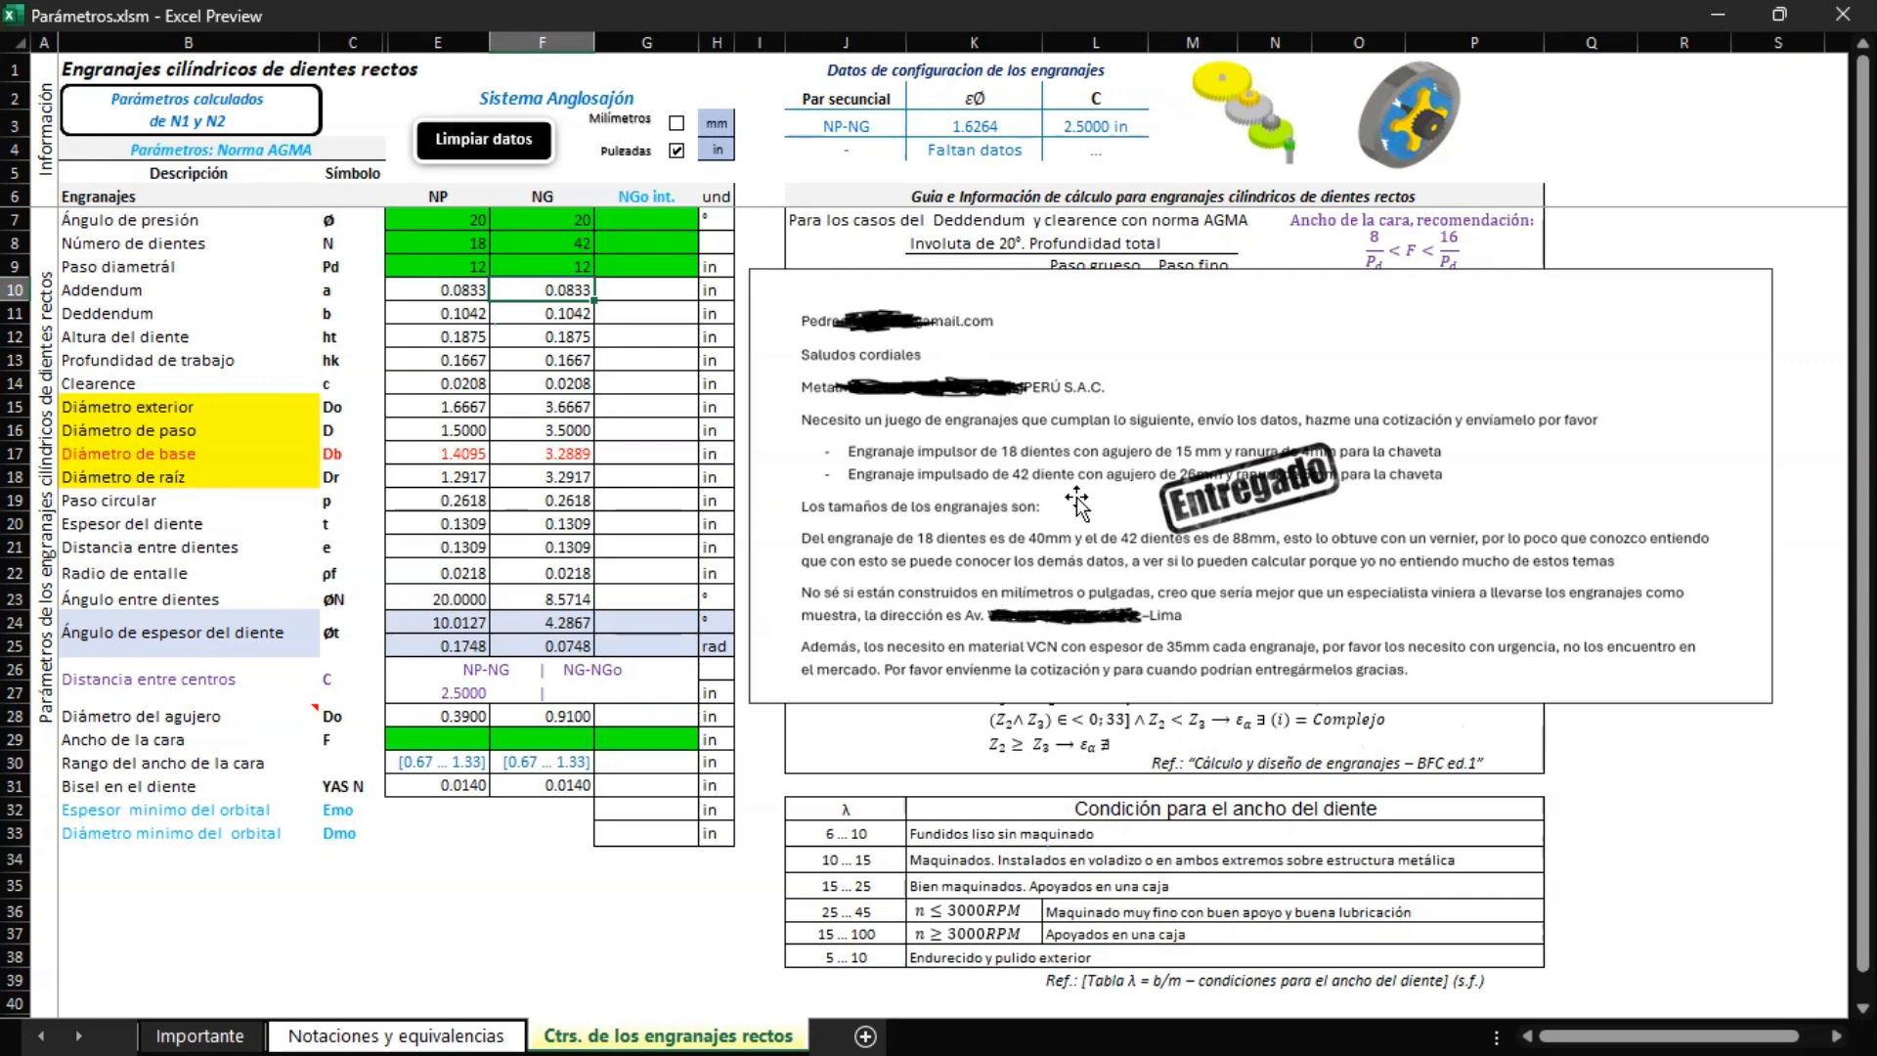
Step: Switch the calculation back to millimetres and set the module of gears Z1 and Z2 to 2 mm
click(676, 123)
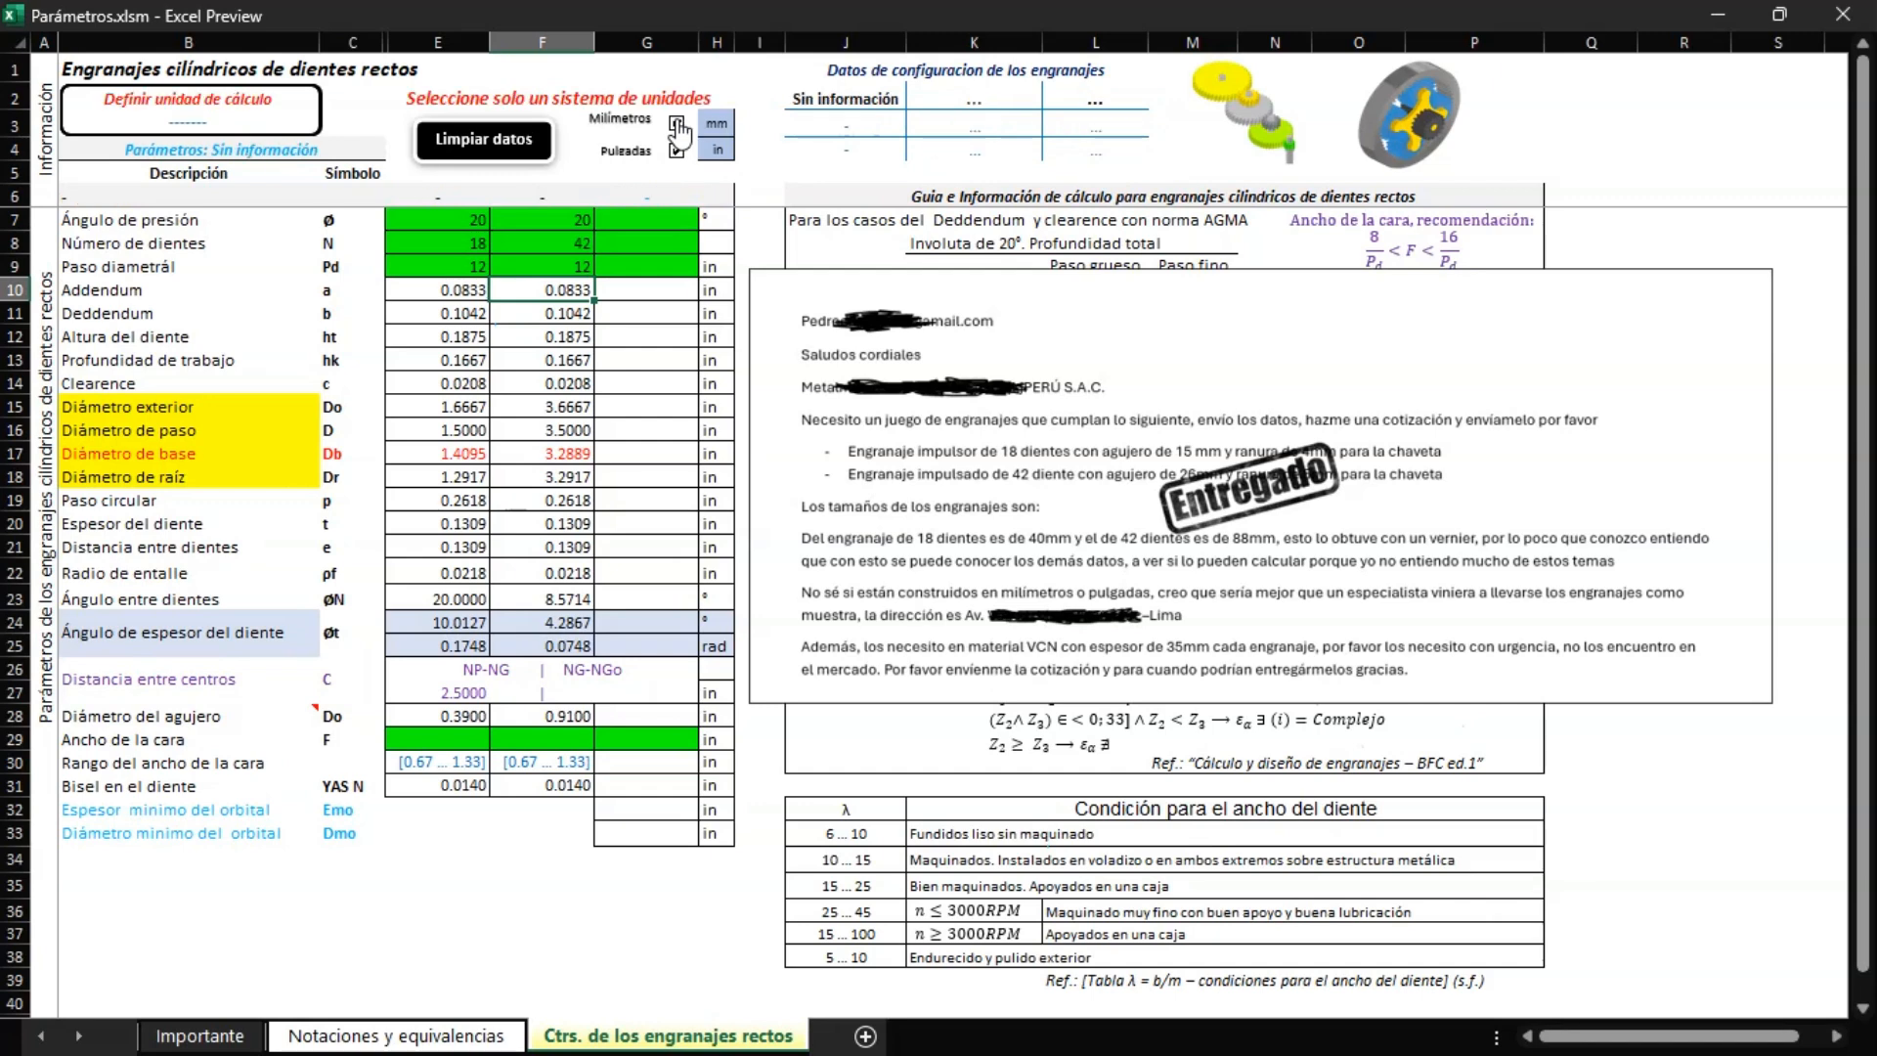
click(676, 151)
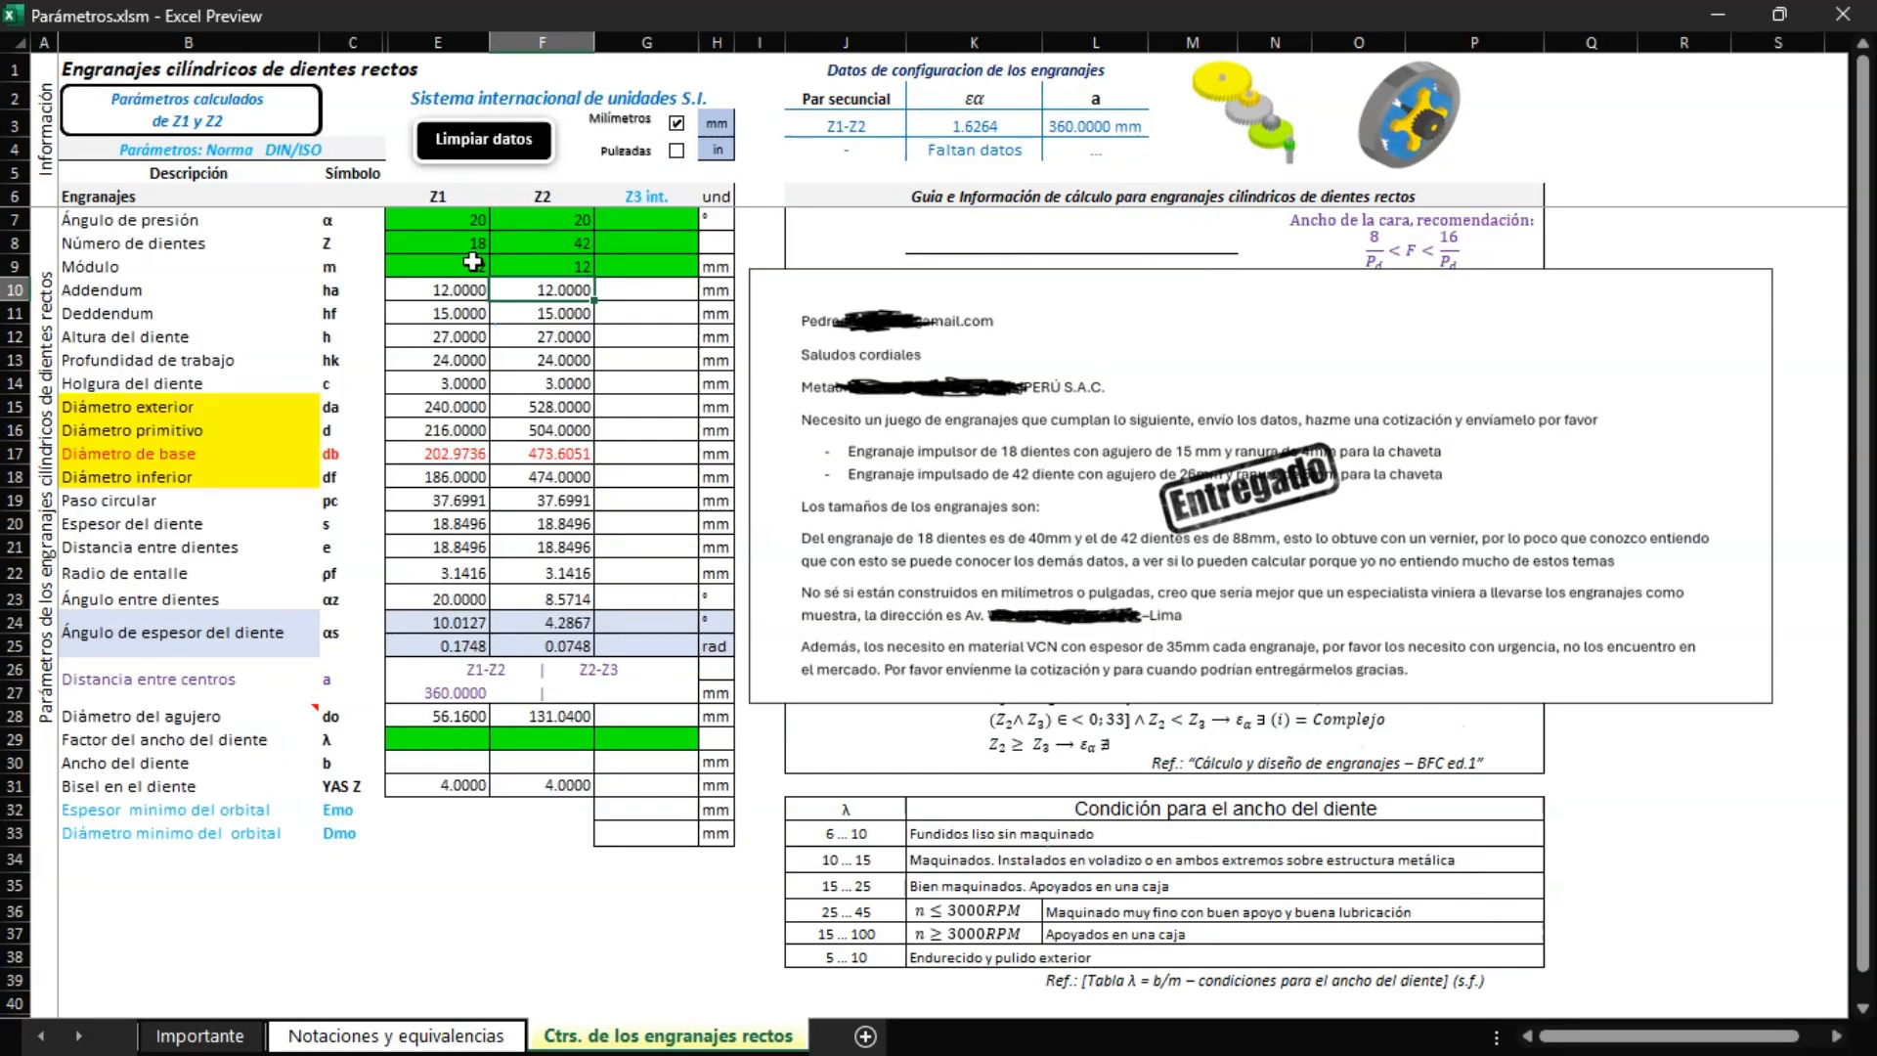
click(473, 262)
text(2)
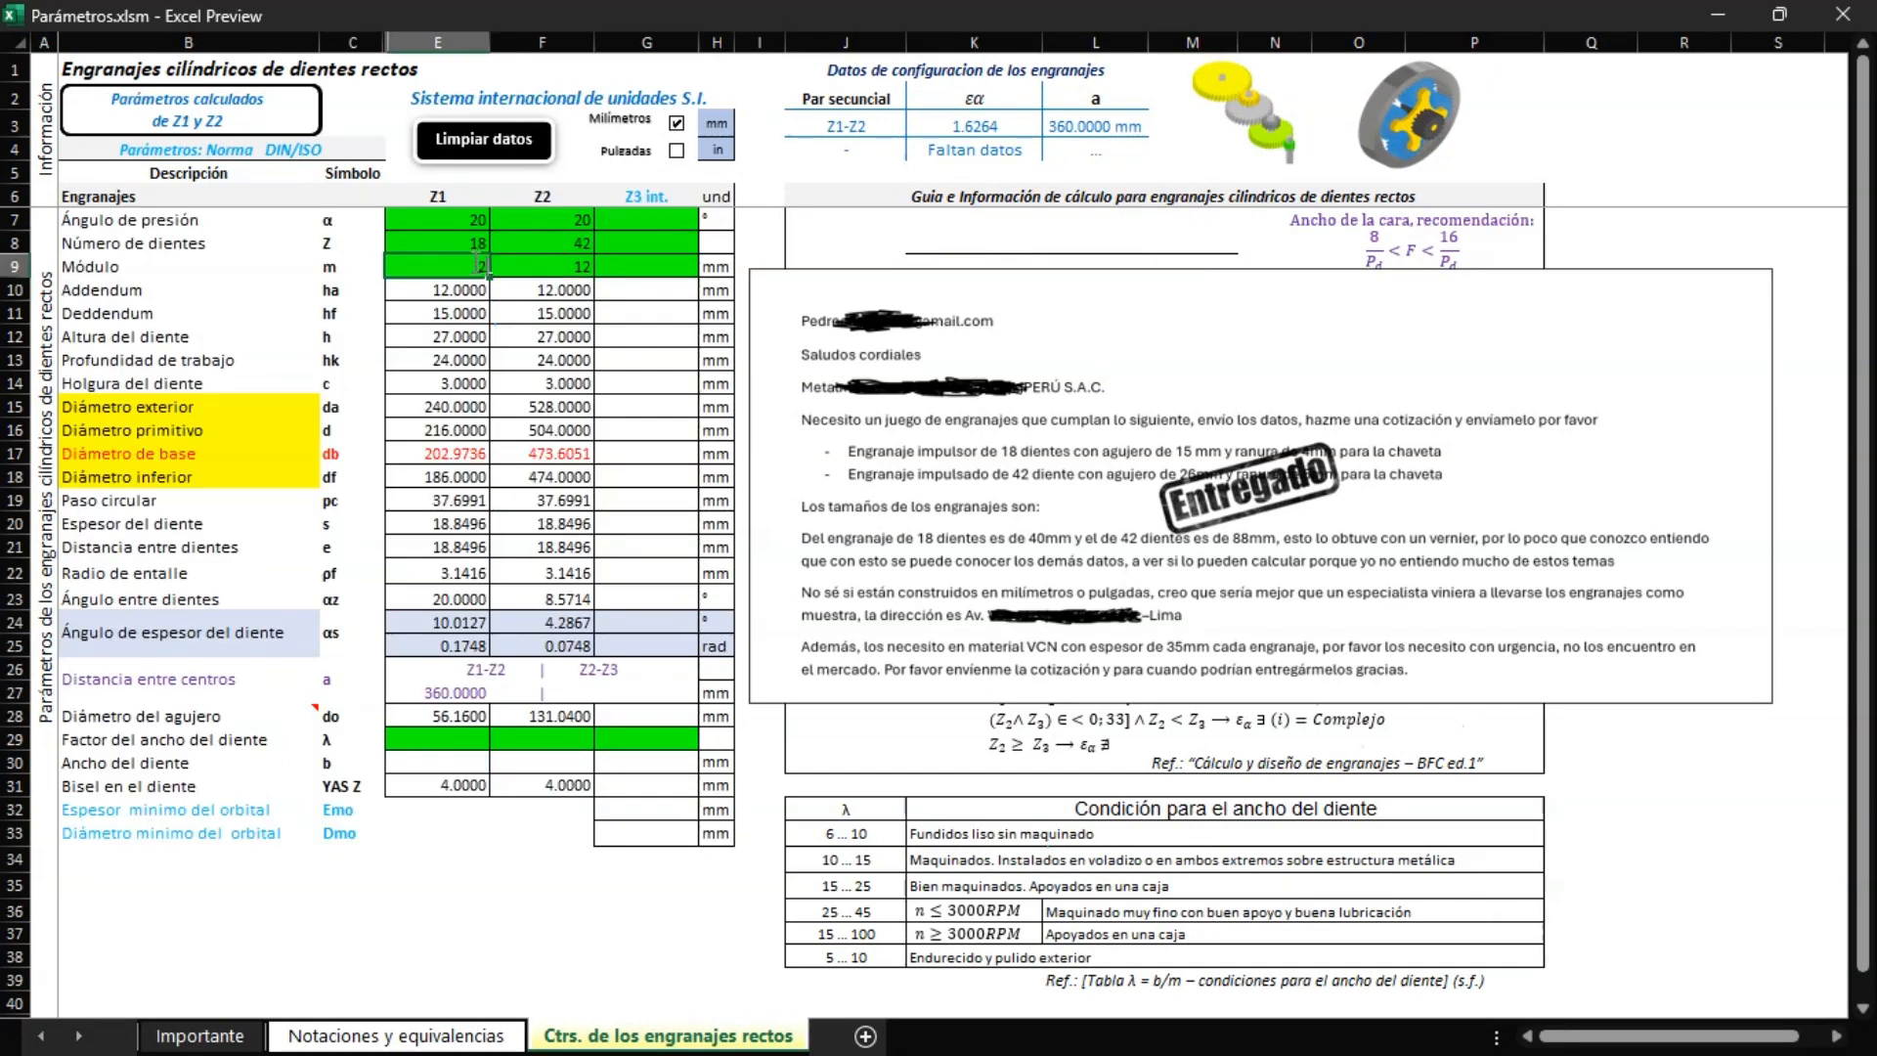
click(565, 266)
text(2)
key(Return)
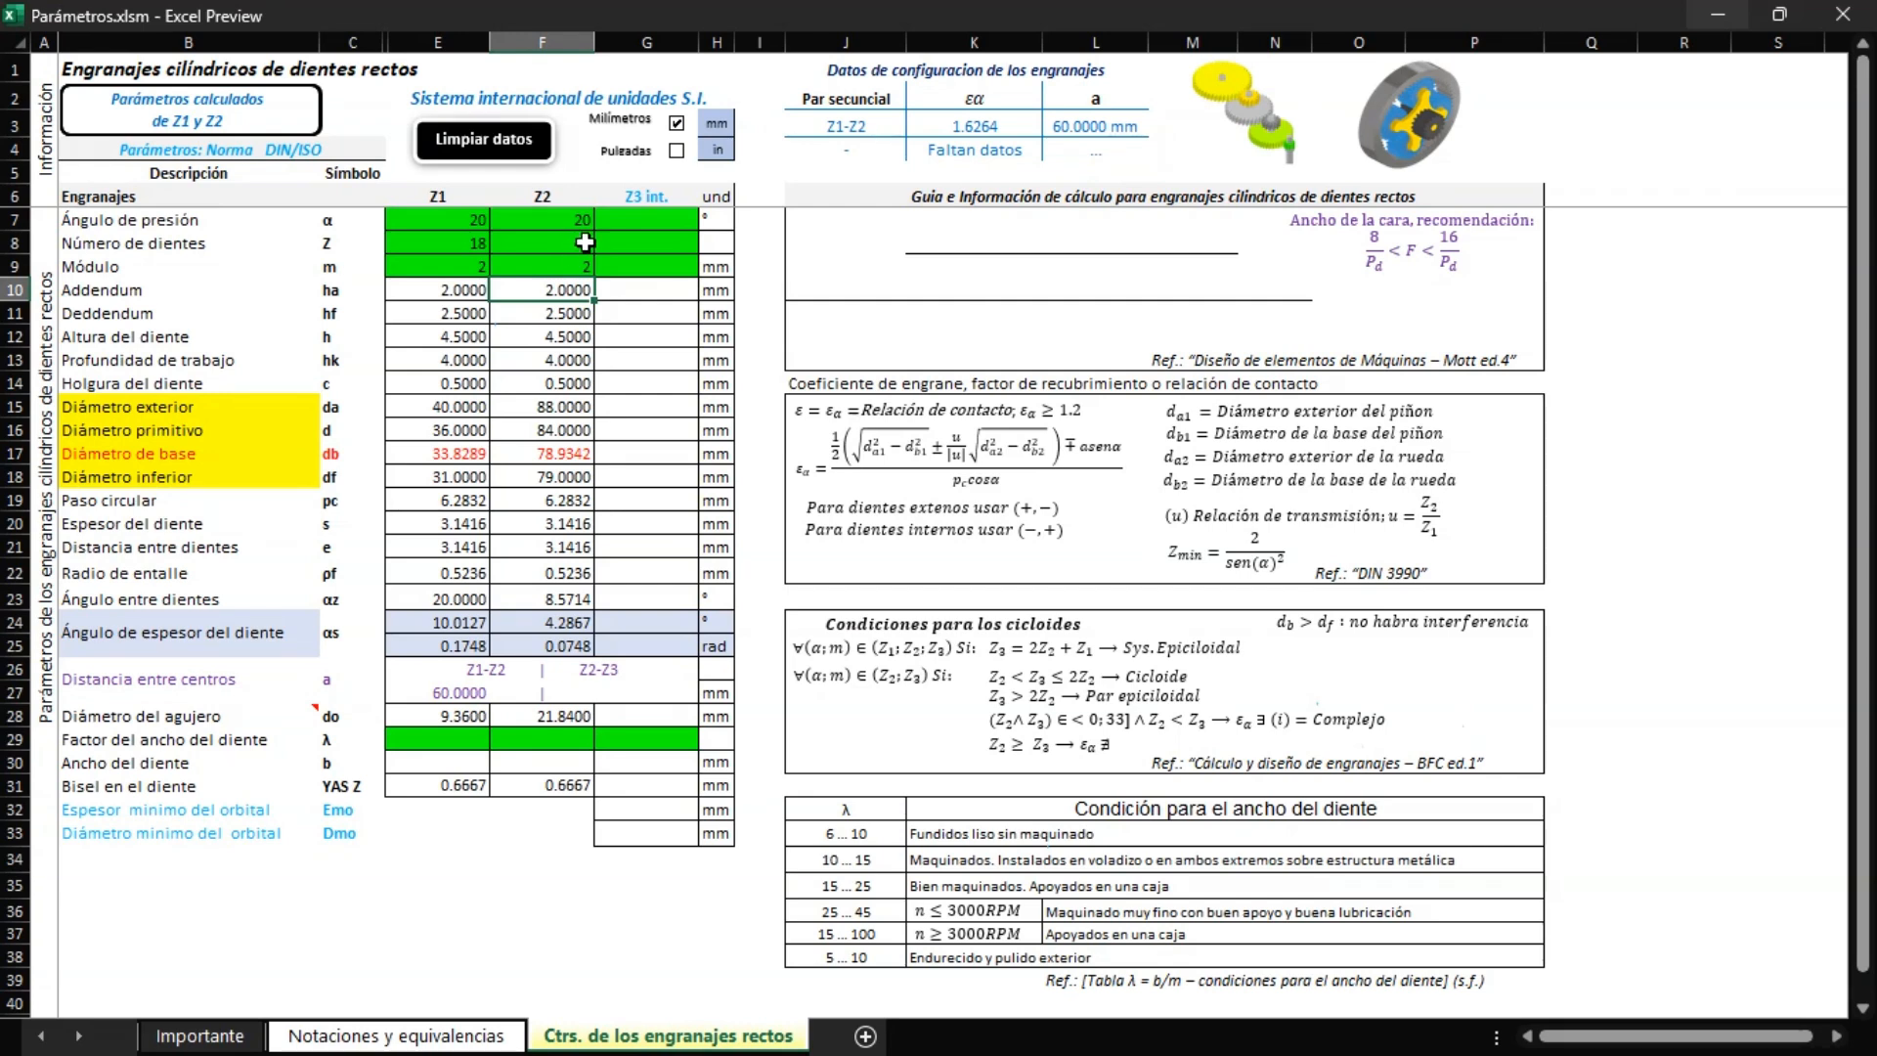
Step: Enter the data for internal gear Z3: 102 teeth, a 20° pressure angle and a 2 mm module
click(653, 242)
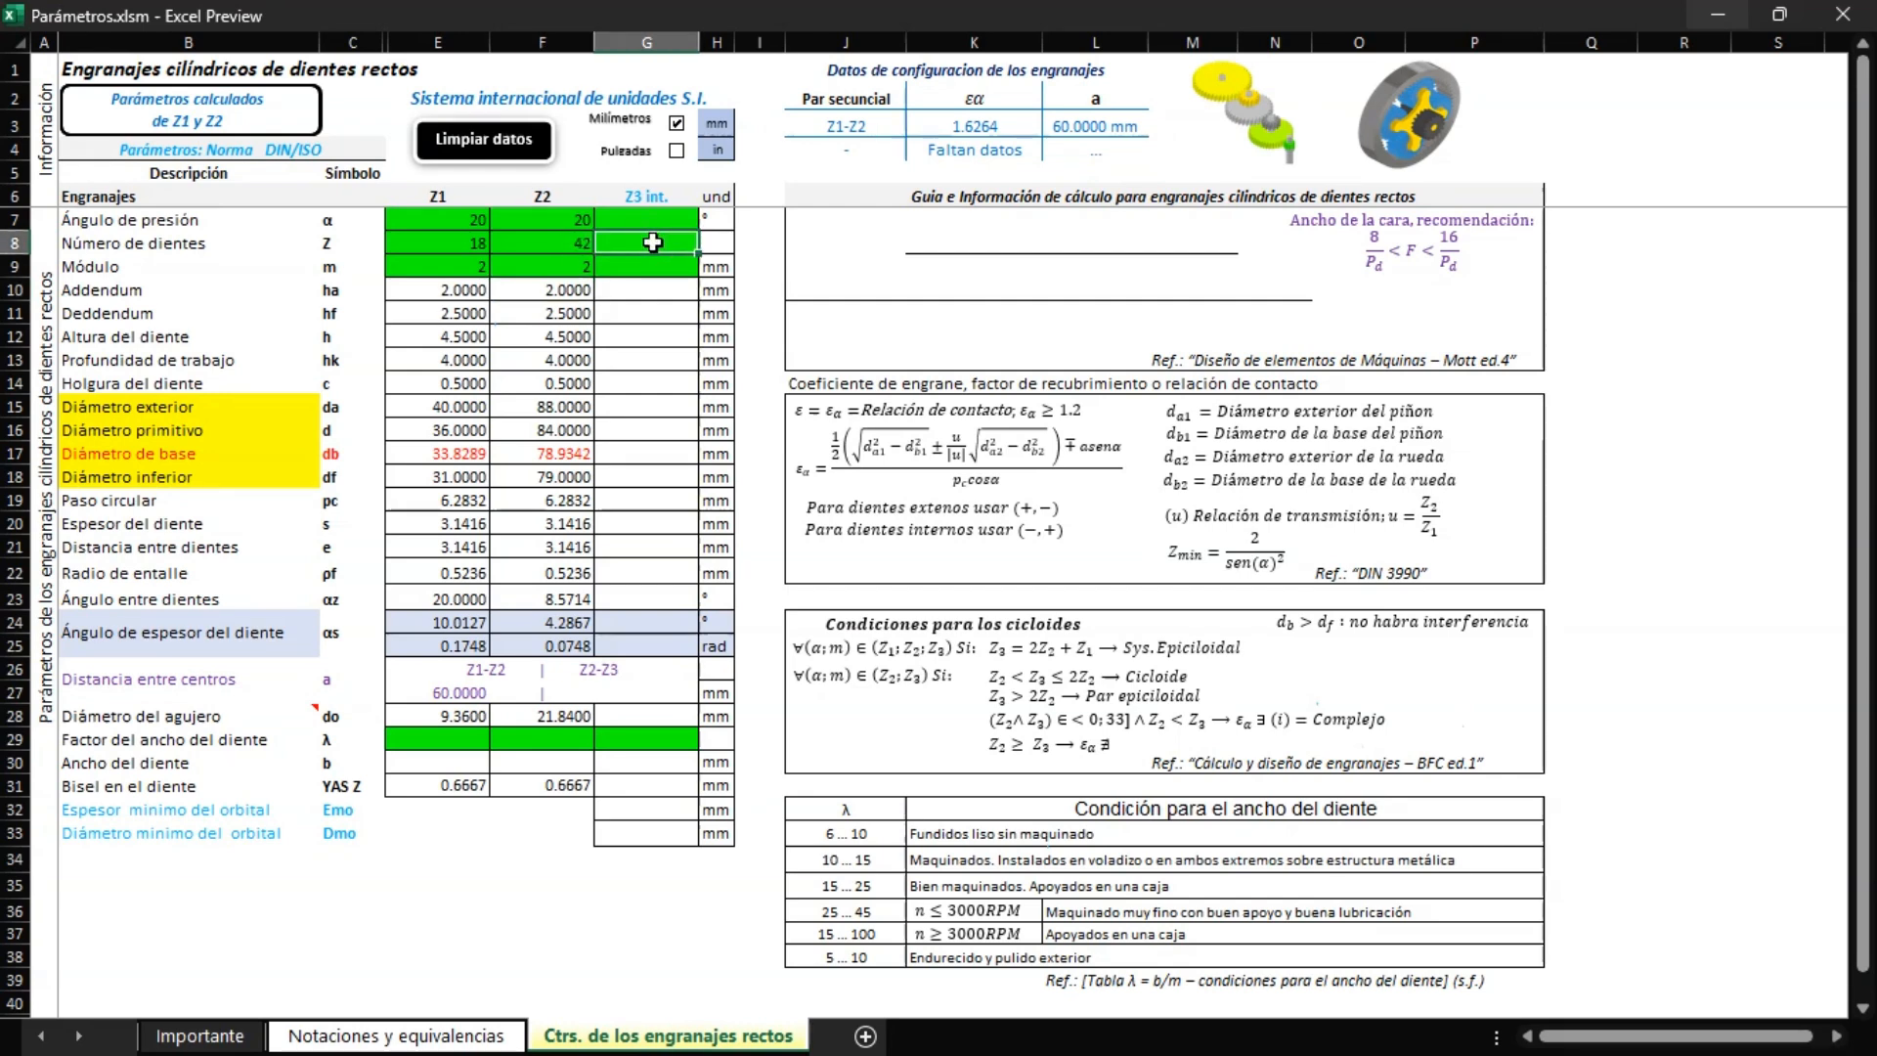
text(102)
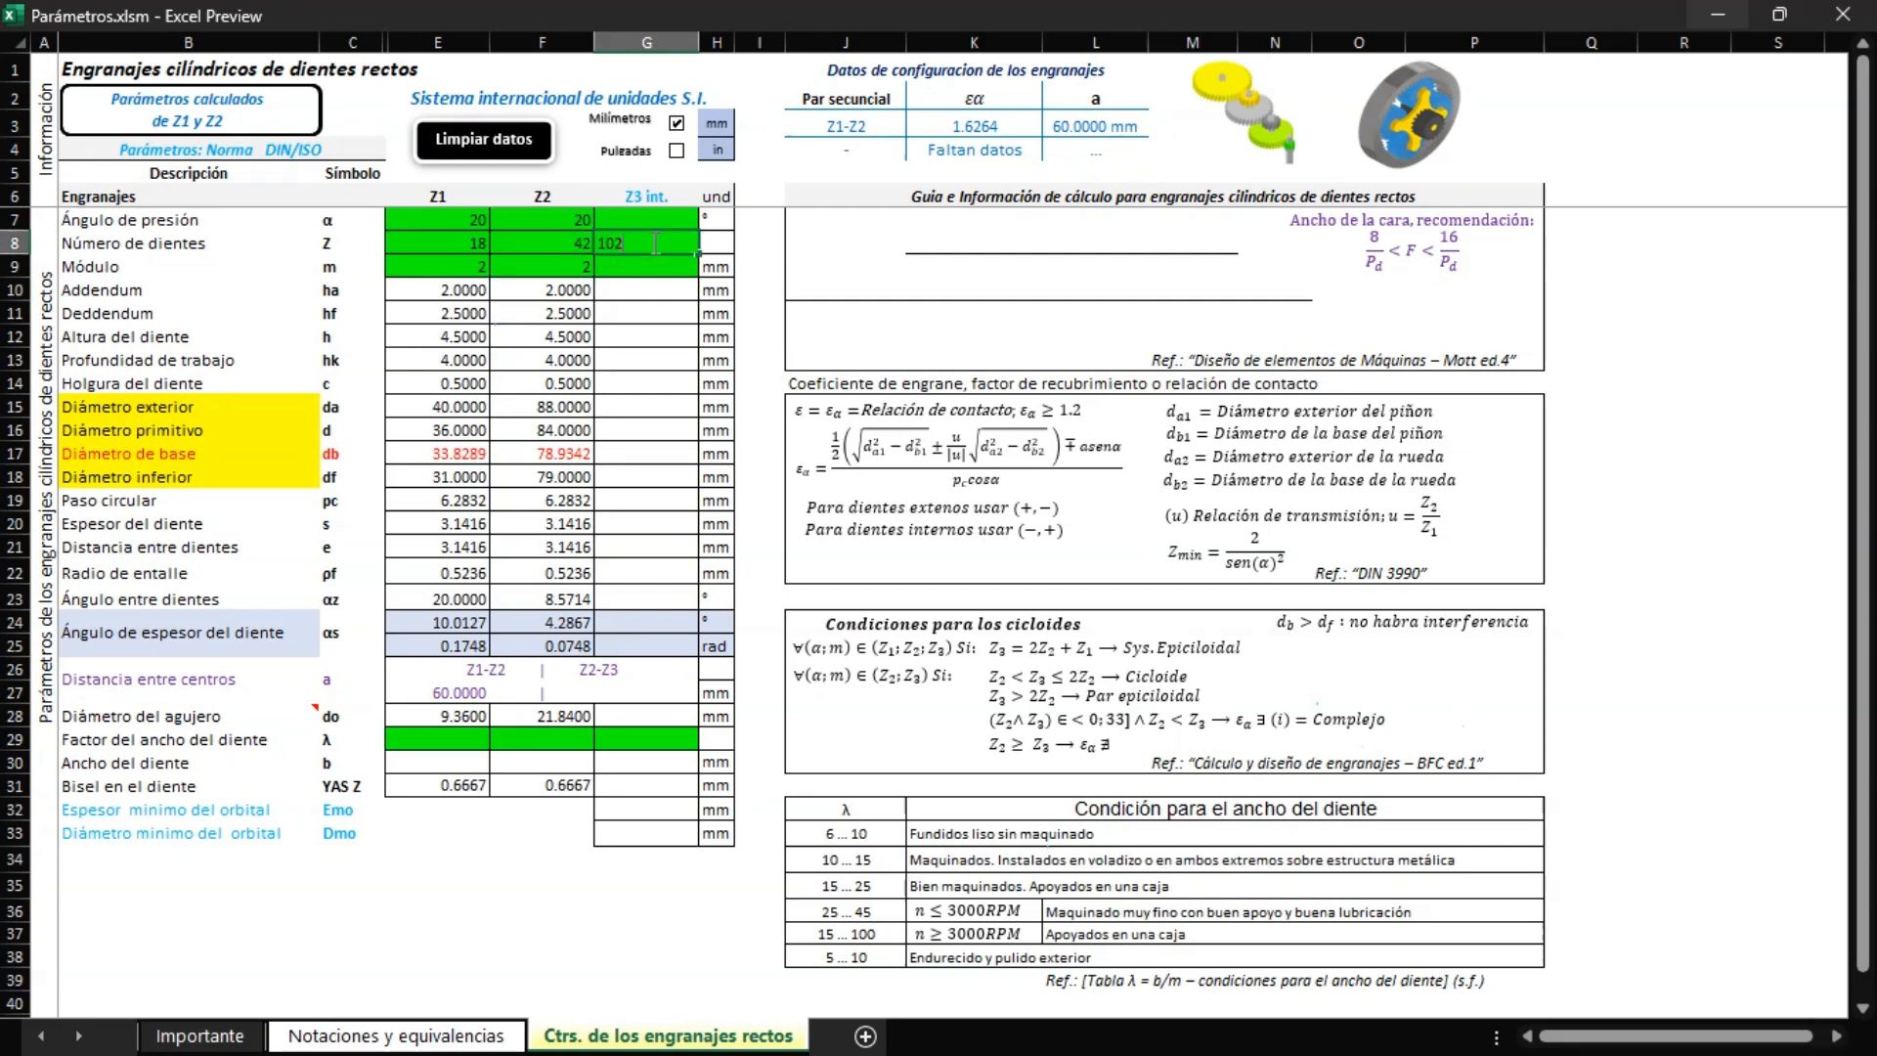
key(Return)
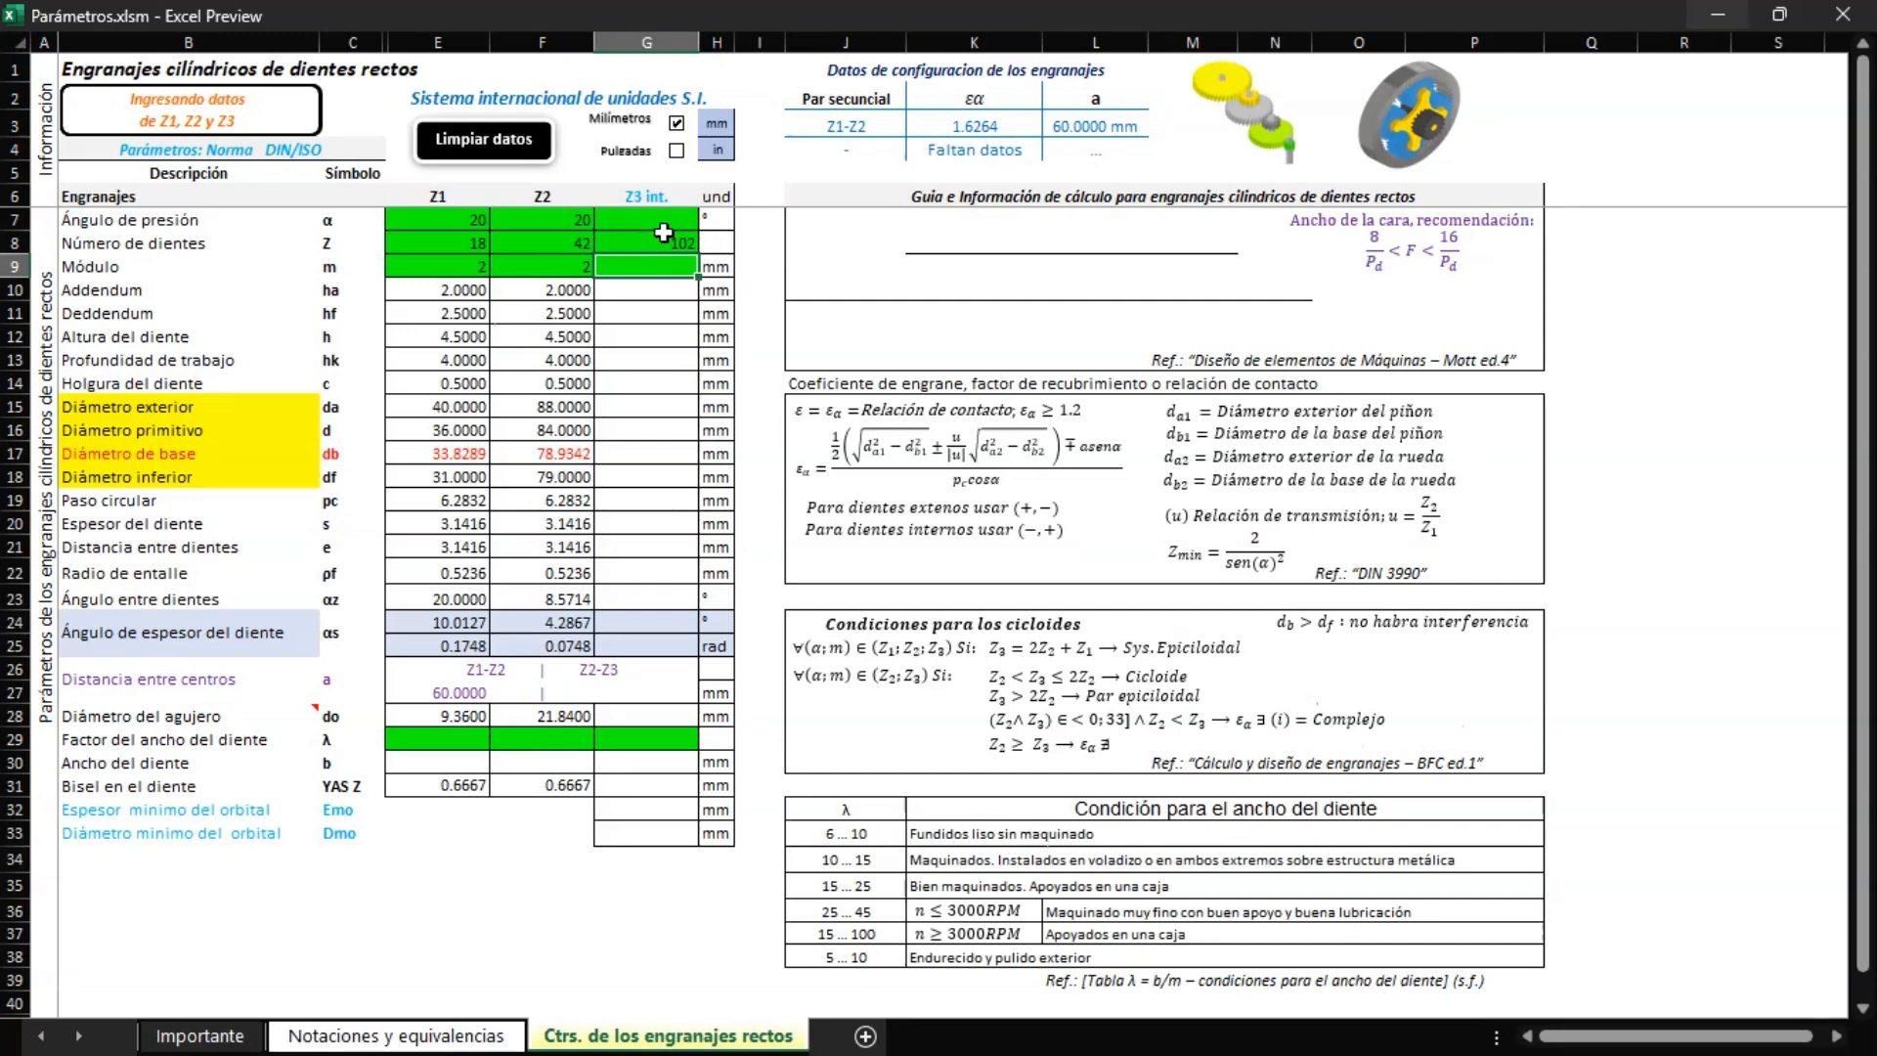
click(668, 220)
text(2)
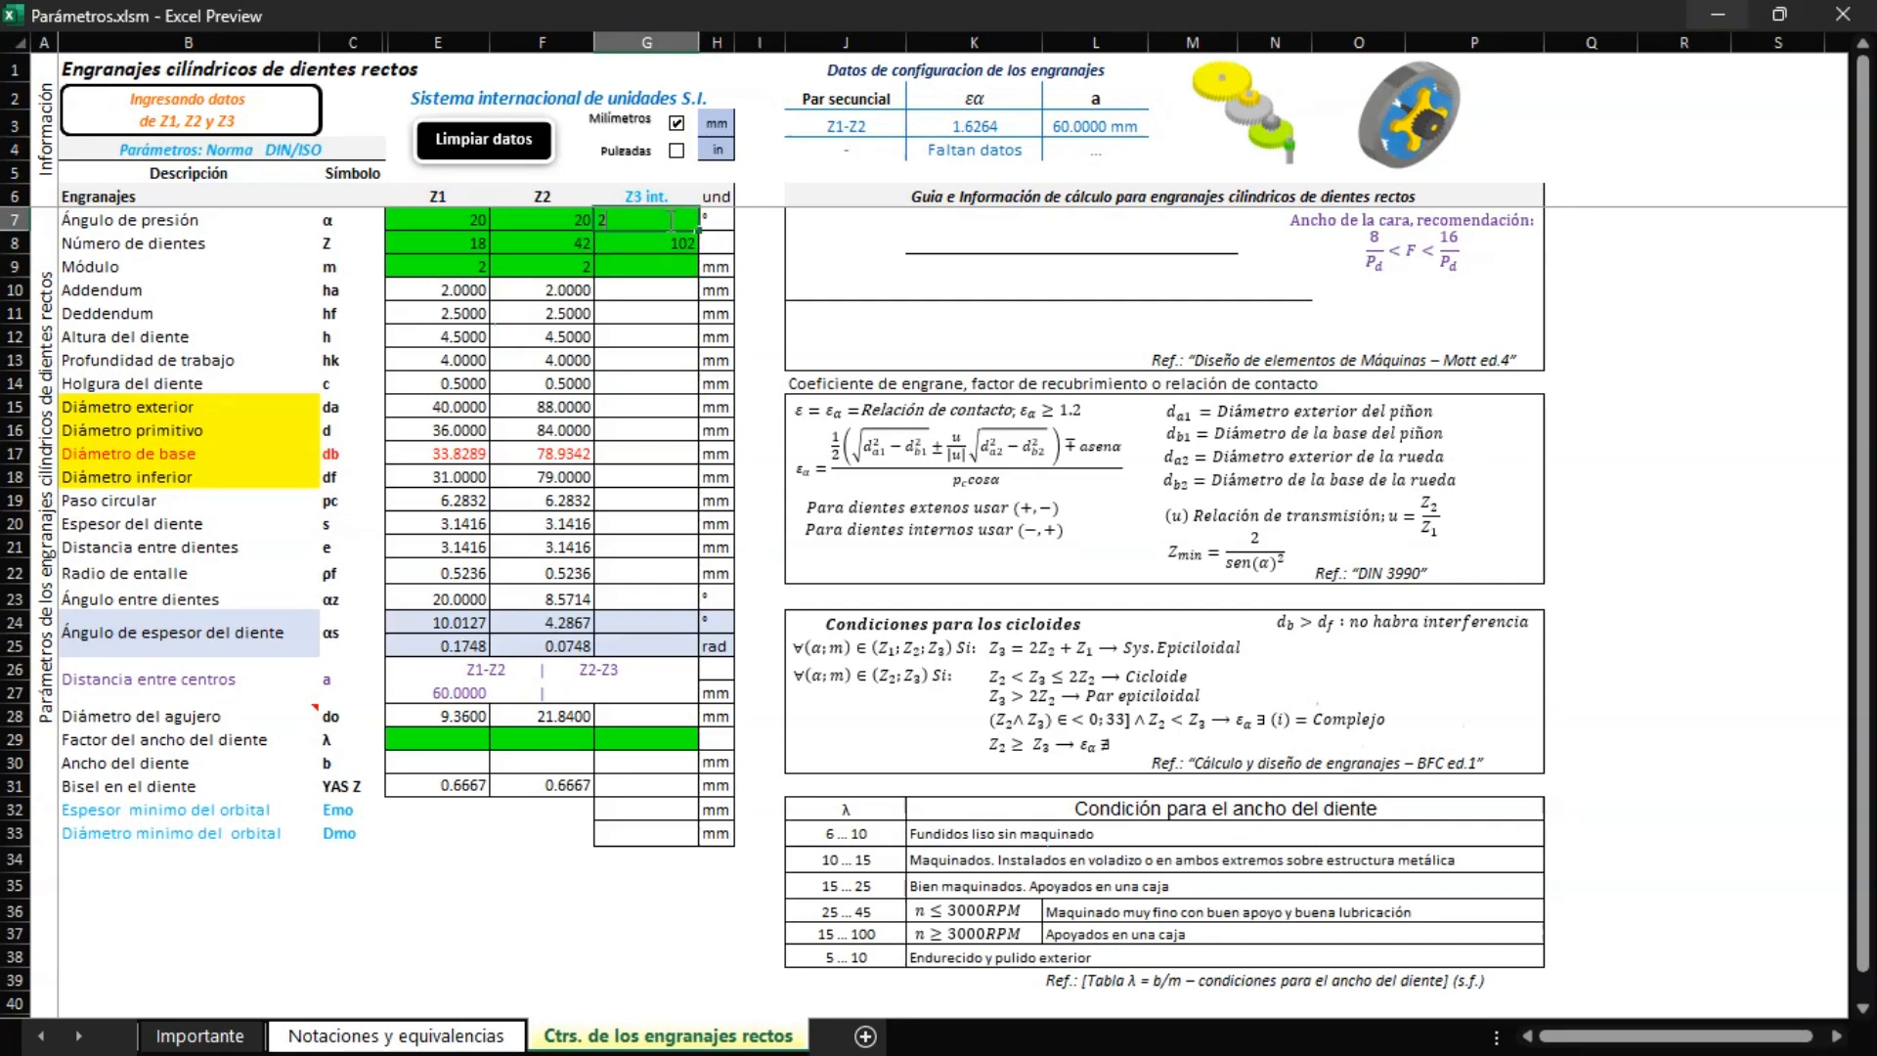
key(Return)
key(Return)
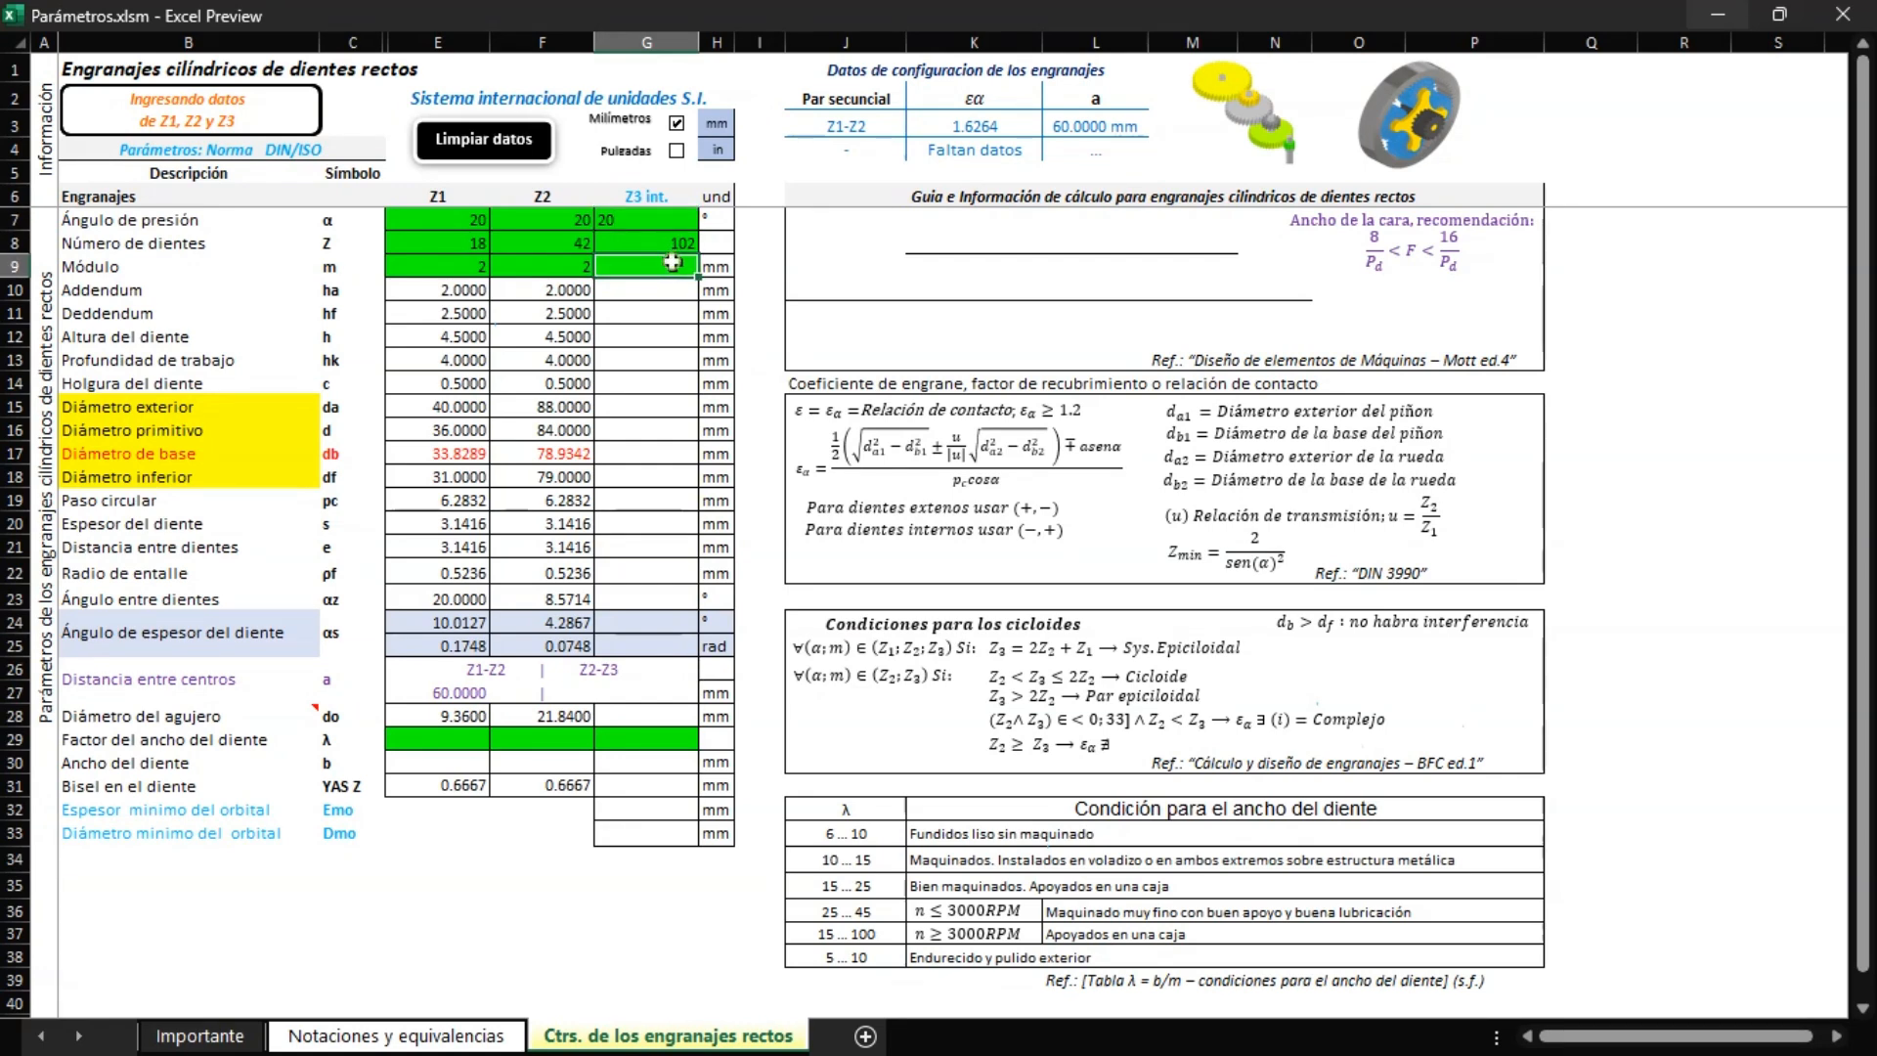
text(2)
key(Return)
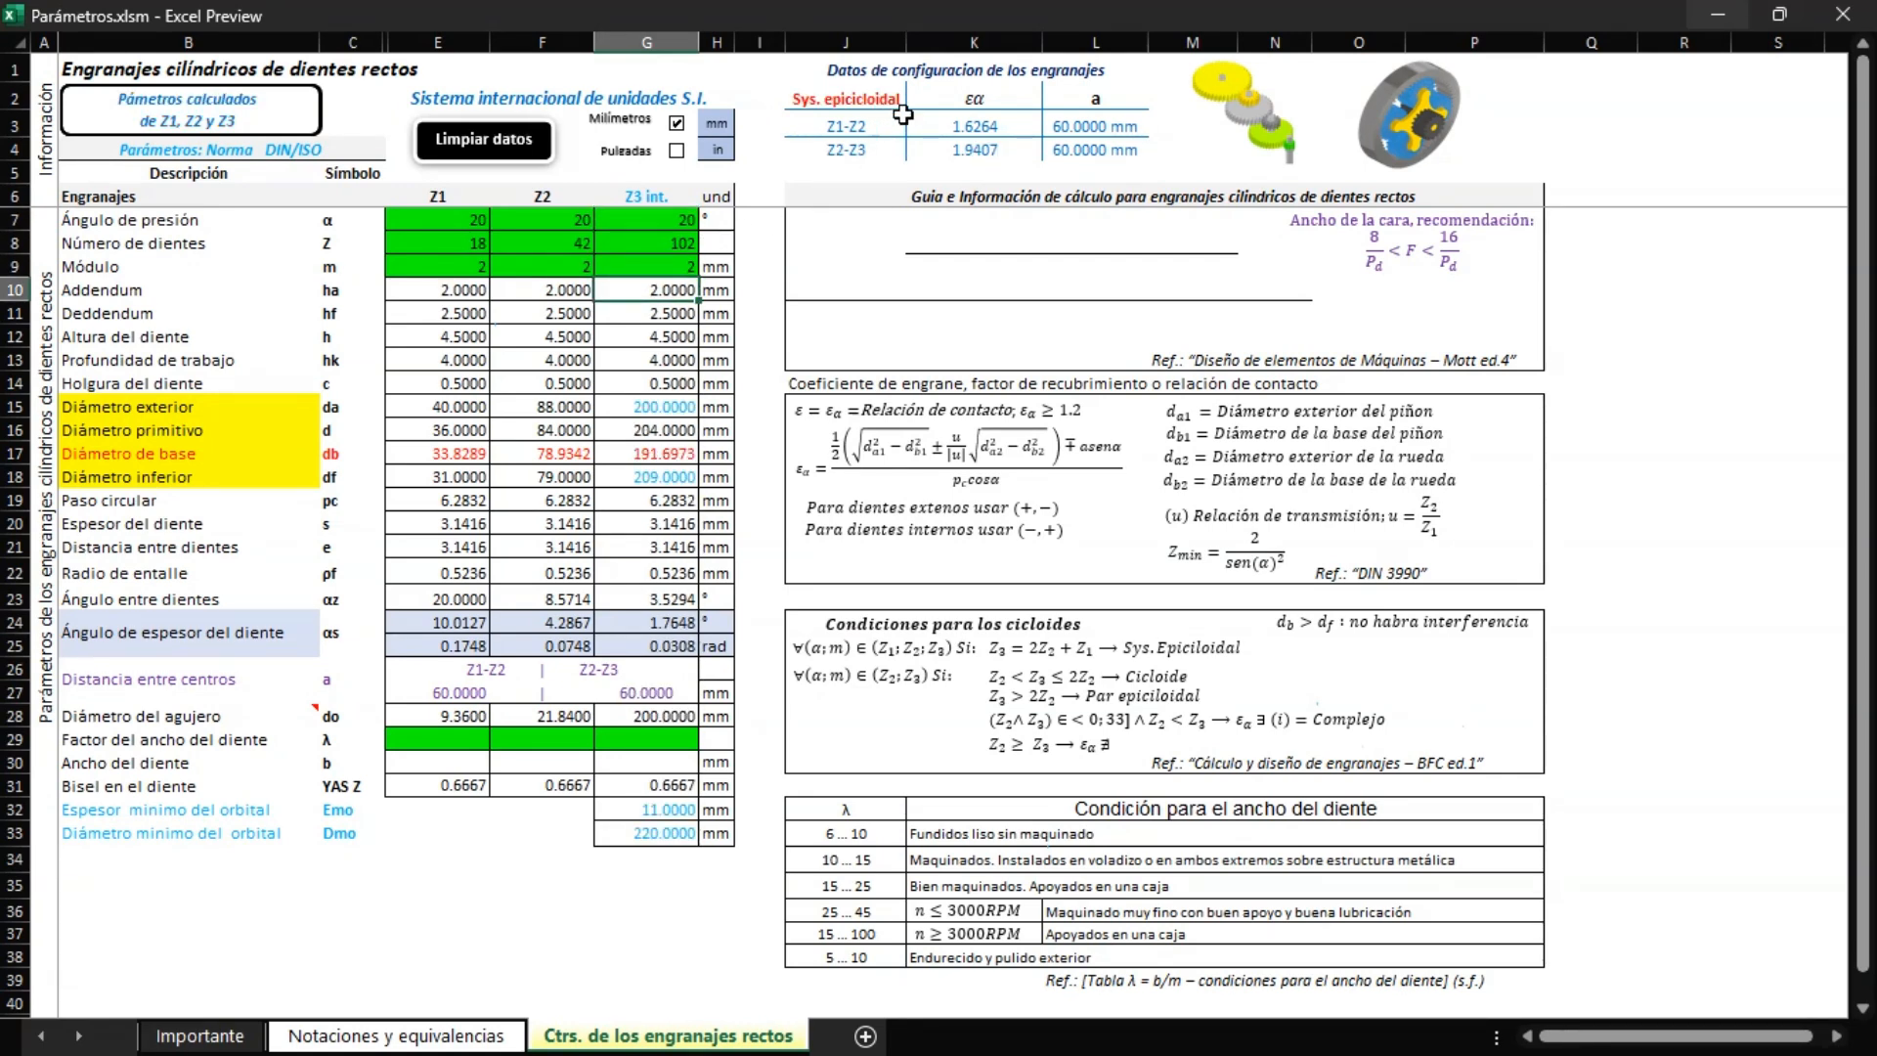